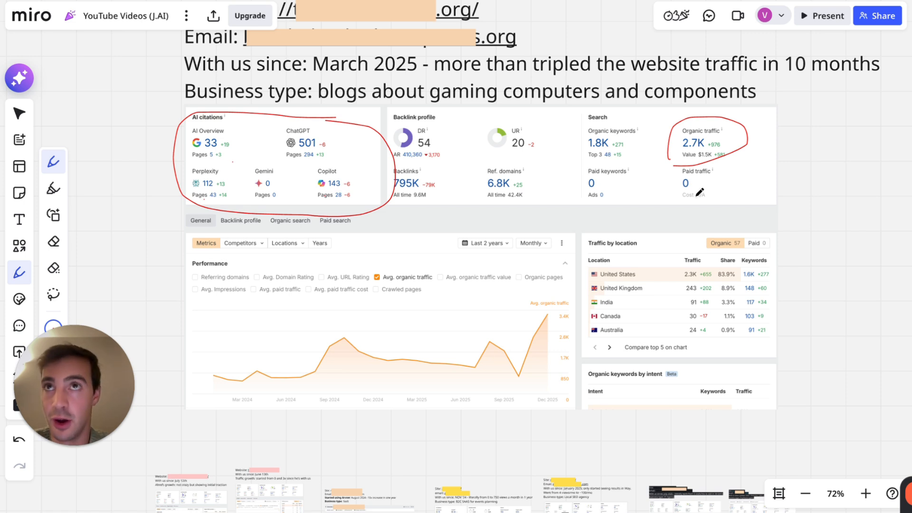
Step: Underline the site and email rows in the gaming computers case study and circle its organic and paid traffic figures
scroll(656, 143, up, 2)
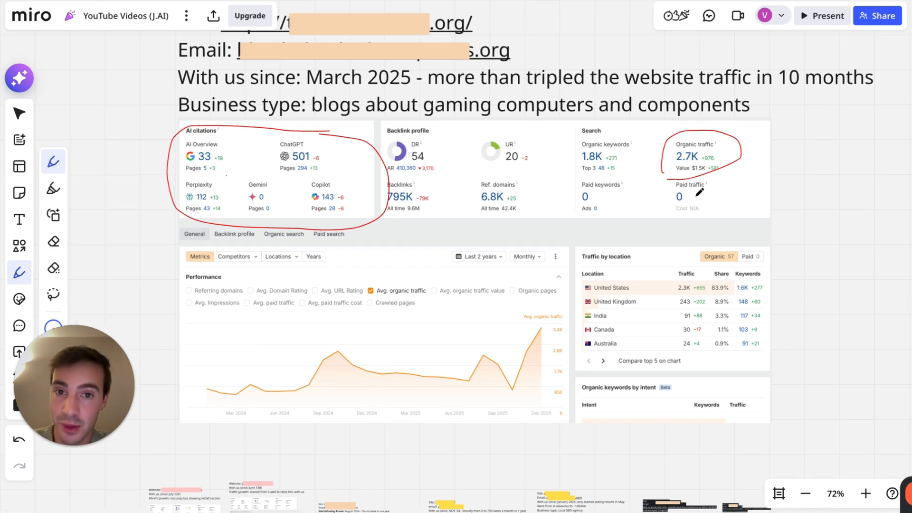
drag(604, 32, 552, 33)
drag(631, 61, 561, 62)
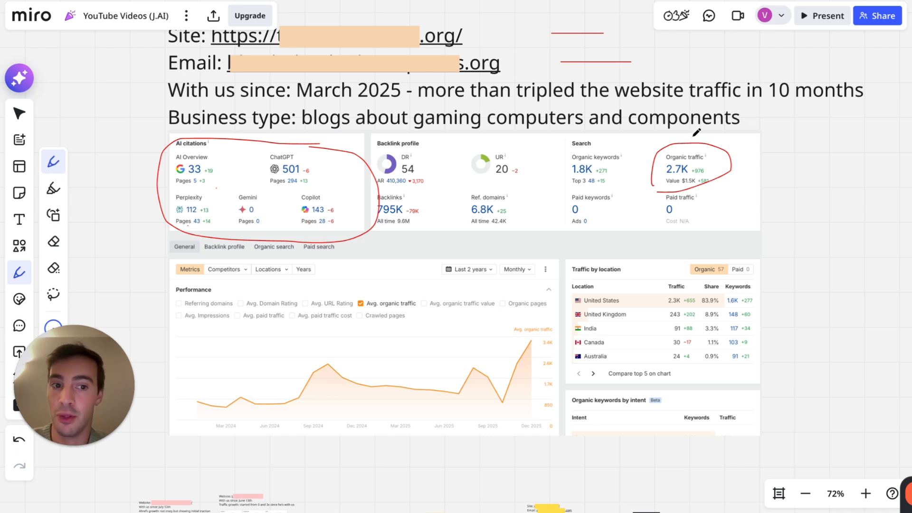
mouse_move(694, 136)
mouse_down()
mouse_move(624, 222)
mouse_move(717, 141)
mouse_up()
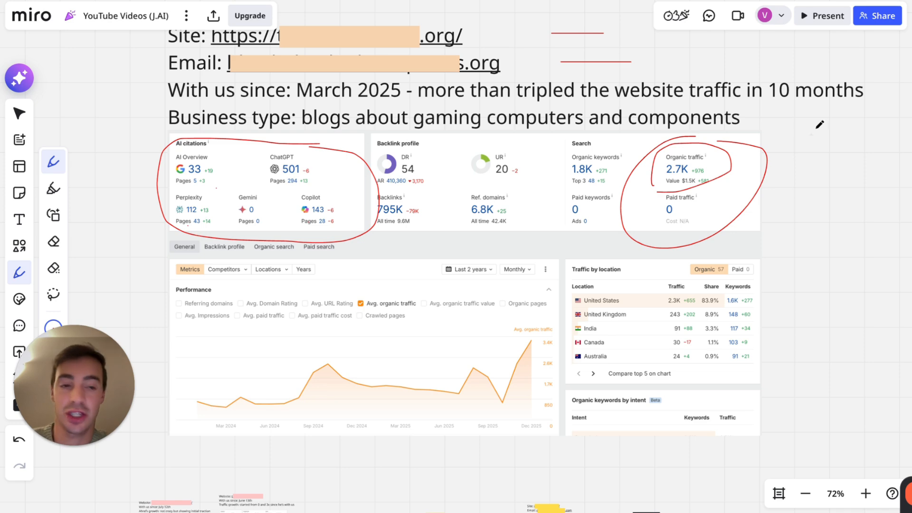
drag(817, 129, 808, 139)
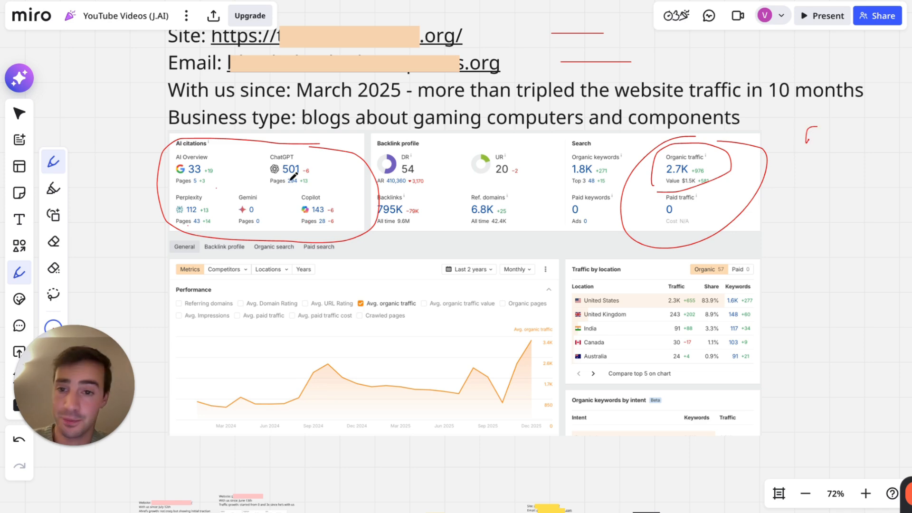
Step: Mark up the gold stores in France case study: underline its business type, trace the traffic growth, and circle the AI citations
scroll(290, 152, up, 5)
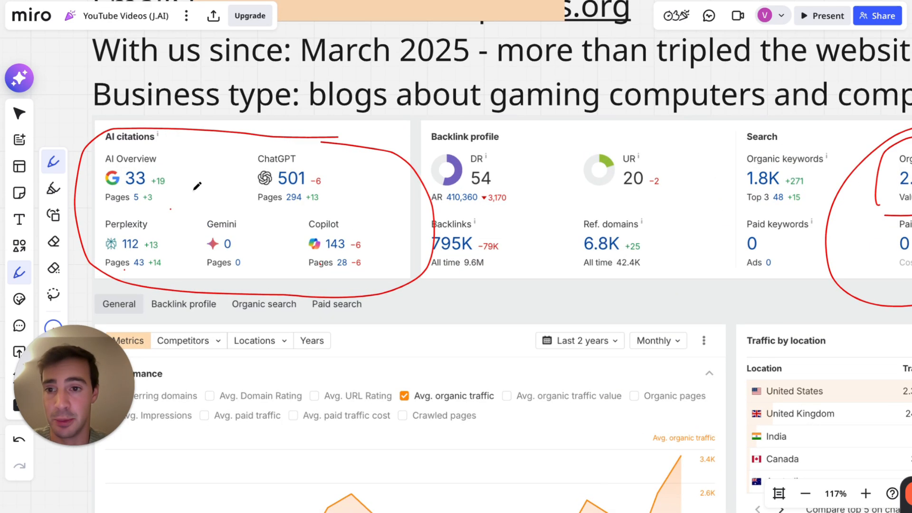
scroll(178, 205, down, 5)
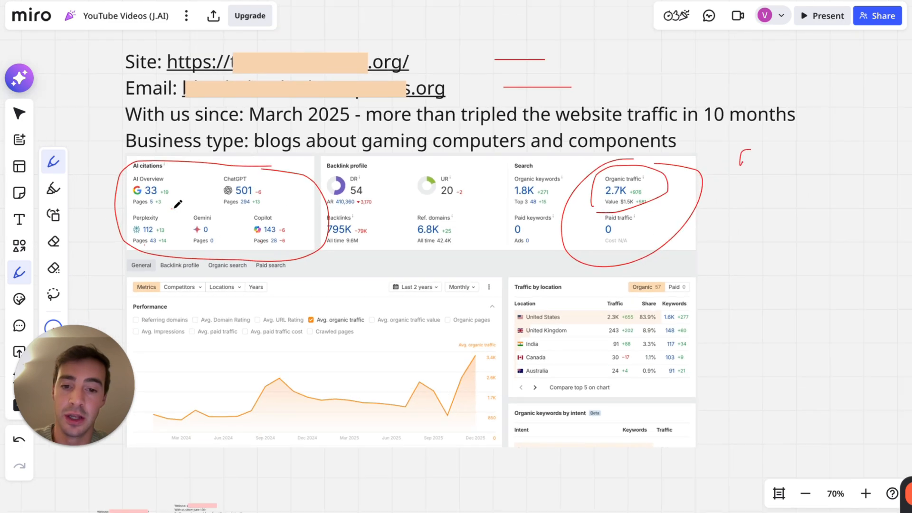
scroll(178, 204, down, 10)
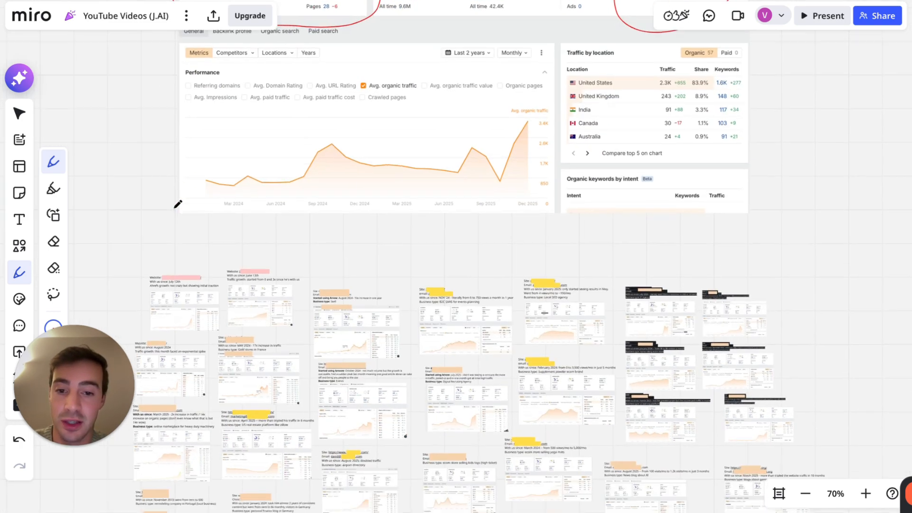
scroll(178, 204, down, 5)
scroll(178, 204, up, 3)
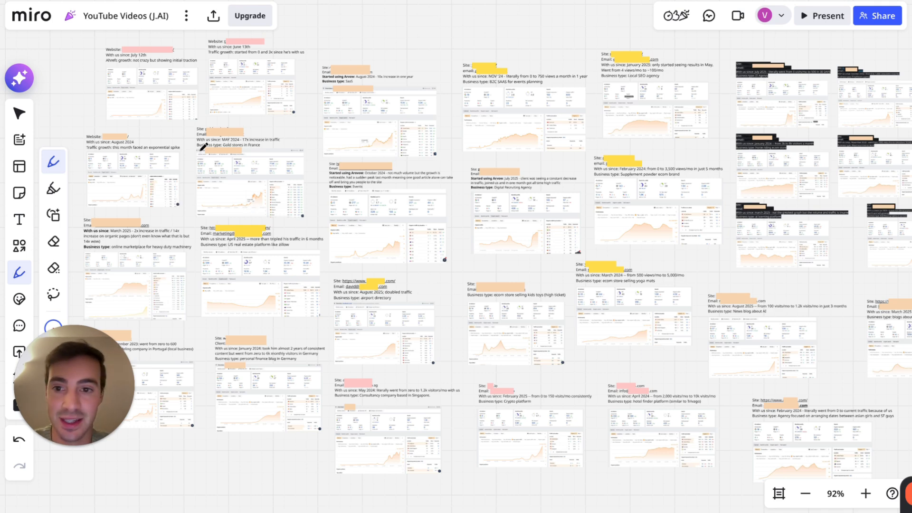
scroll(203, 147, up, 10)
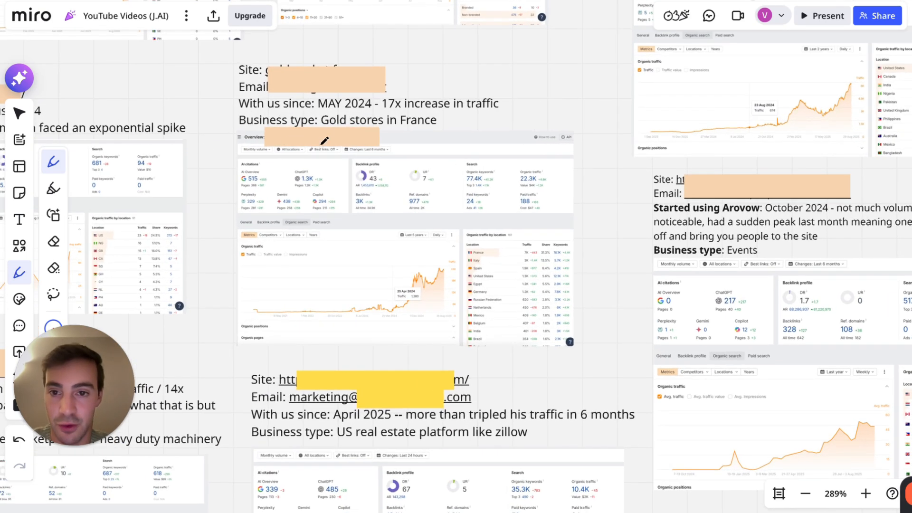
drag(321, 128, 395, 128)
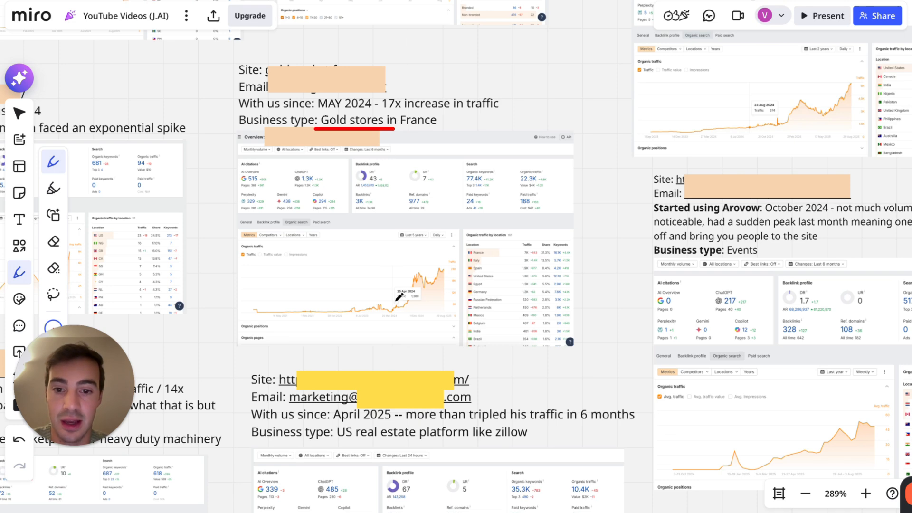
scroll(390, 322, up, 3)
mouse_move(408, 321)
mouse_down()
mouse_move(477, 285)
mouse_move(495, 224)
mouse_move(475, 227)
mouse_up()
mouse_move(301, 101)
mouse_down()
mouse_move(248, 89)
mouse_move(155, 121)
mouse_move(313, 183)
mouse_move(286, 106)
mouse_move(161, 100)
mouse_up()
Step: Underline the business type of the supplement powder ecom brand case study
scroll(275, 172, down, 2)
scroll(280, 168, right, 8)
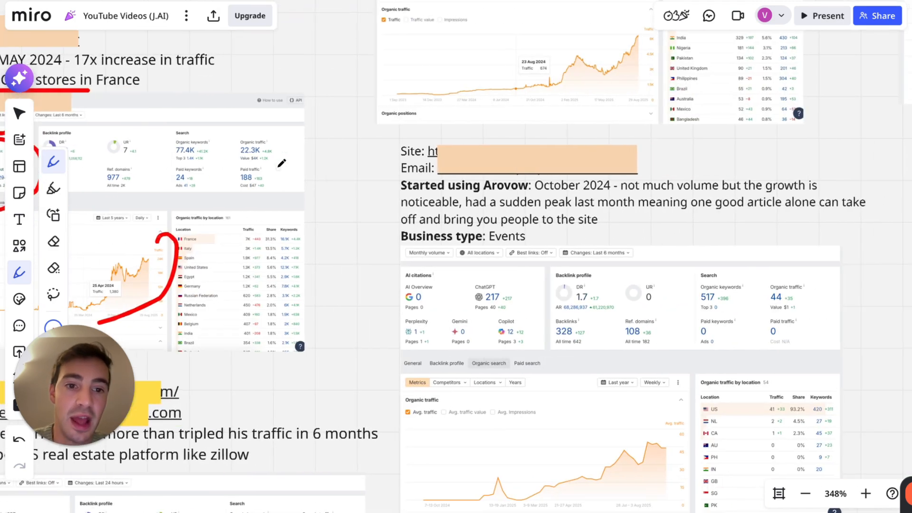
scroll(451, 219, down, 3)
scroll(450, 218, up, 2)
scroll(359, 89, up, 1)
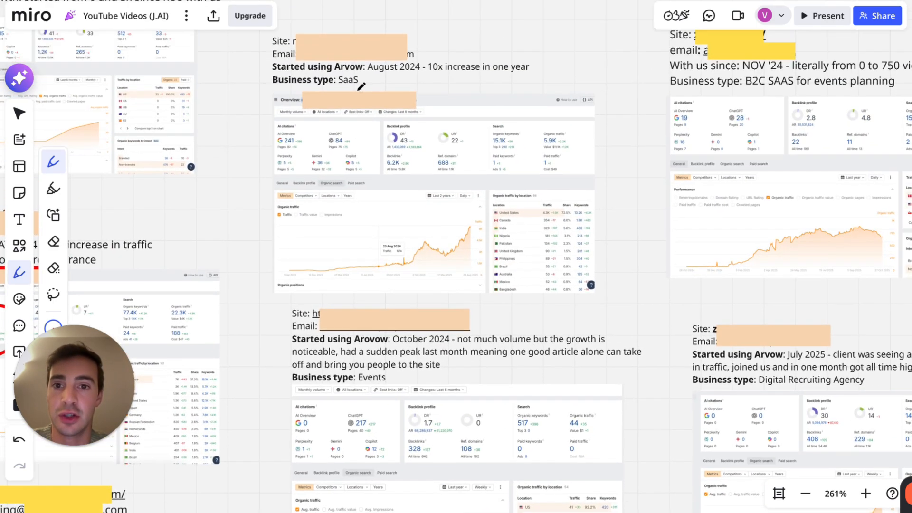
scroll(361, 84, right, 15)
scroll(361, 84, down, 3)
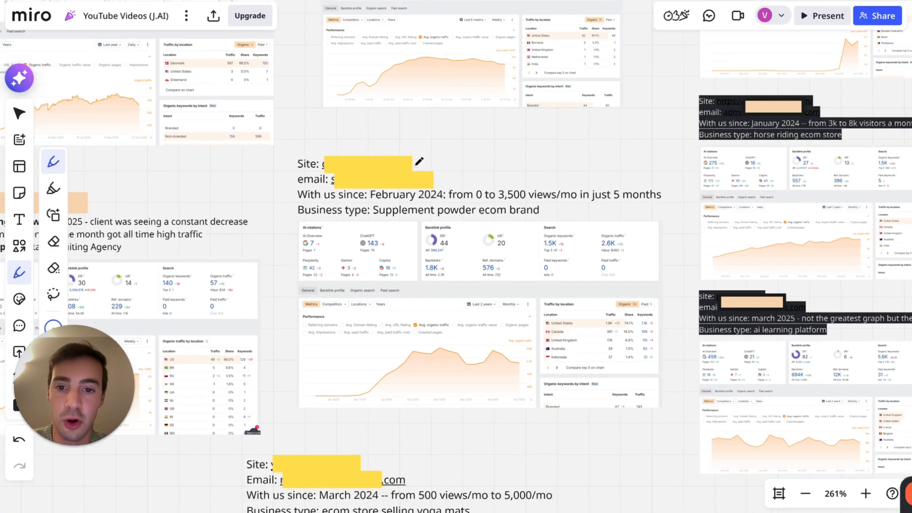
drag(370, 216, 576, 218)
Step: Circle the supplement brand's organic traffic and AI citations figures and draw a rising arrow over its performance chart
scroll(576, 217, down, 2)
scroll(575, 216, down, 1)
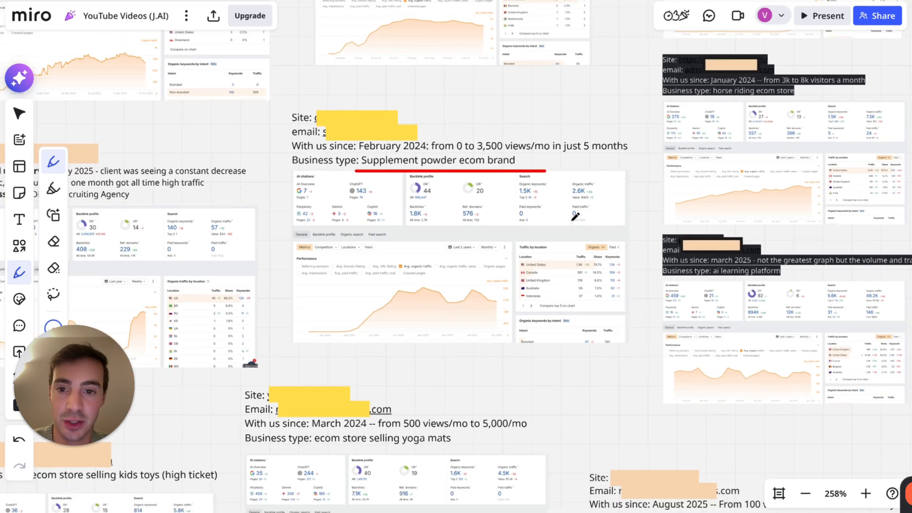
scroll(575, 217, up, 4)
mouse_move(604, 158)
mouse_down()
mouse_move(598, 222)
mouse_move(615, 152)
mouse_up()
drag(248, 397, 452, 324)
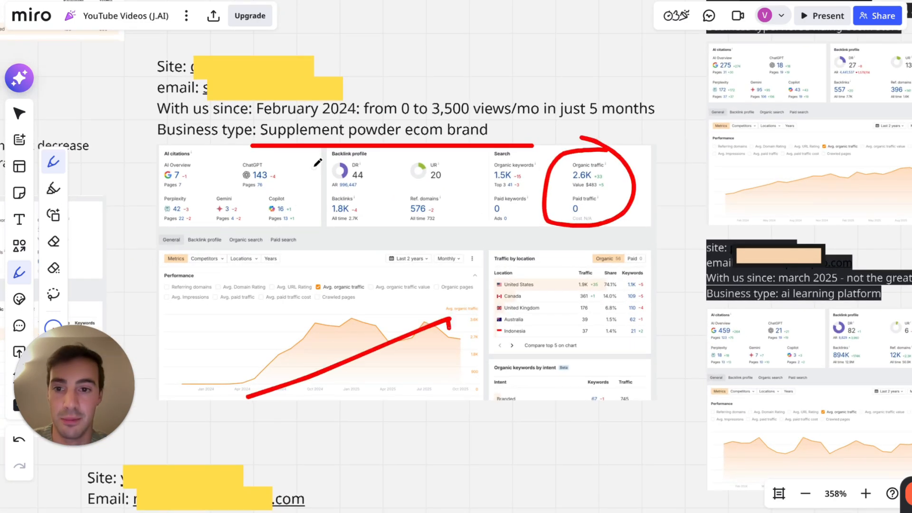
mouse_move(319, 164)
mouse_down()
mouse_move(121, 238)
mouse_move(312, 200)
mouse_up()
Step: Return to the large gaming computers blog case study and switch from the pen to the Select tool
scroll(310, 203, down, 6)
scroll(311, 202, down, 3)
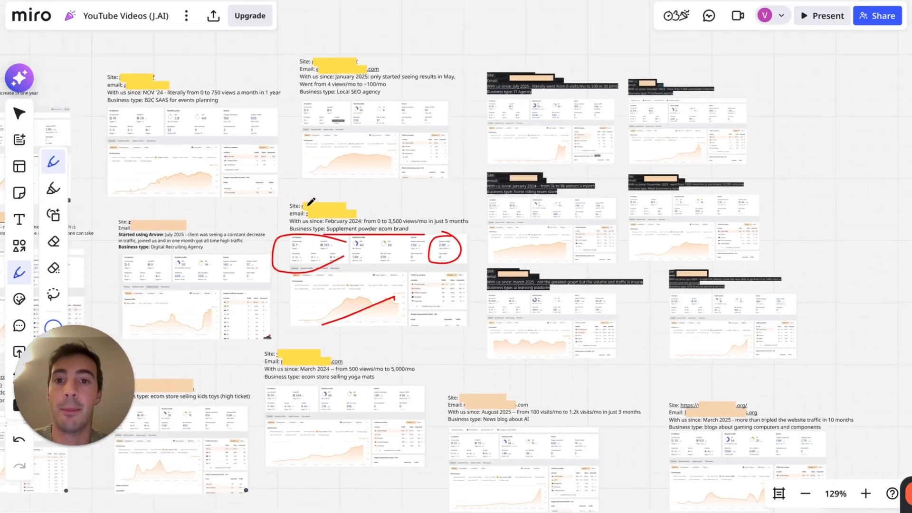
scroll(312, 202, up, 10)
scroll(311, 202, down, 3)
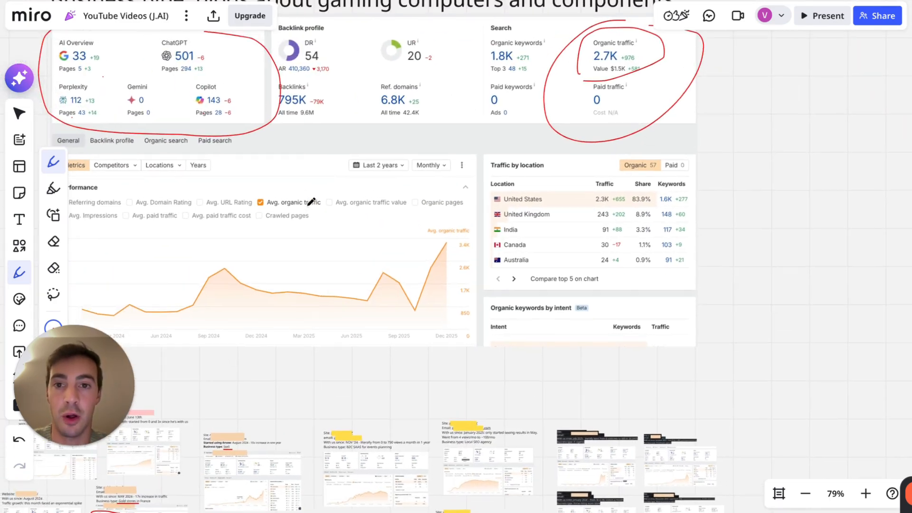
scroll(311, 202, up, 2)
scroll(311, 202, down, 1)
scroll(312, 202, up, 2)
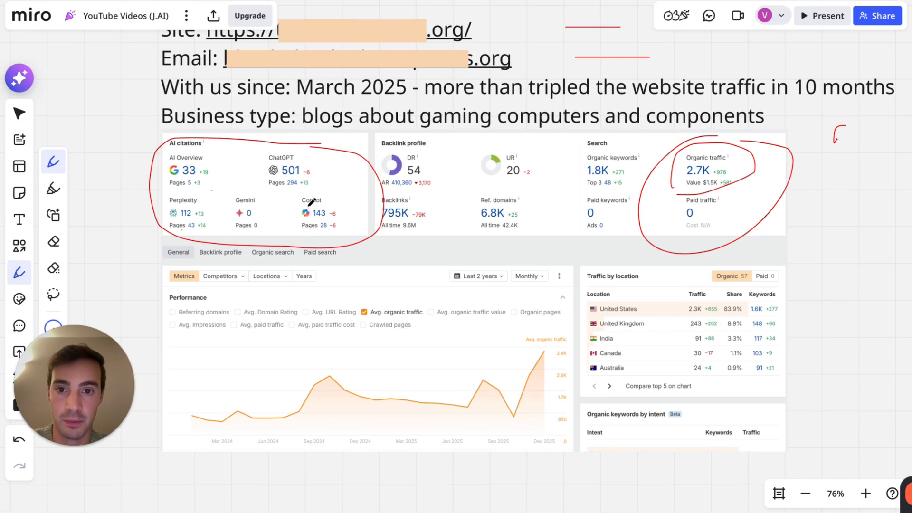
key(v)
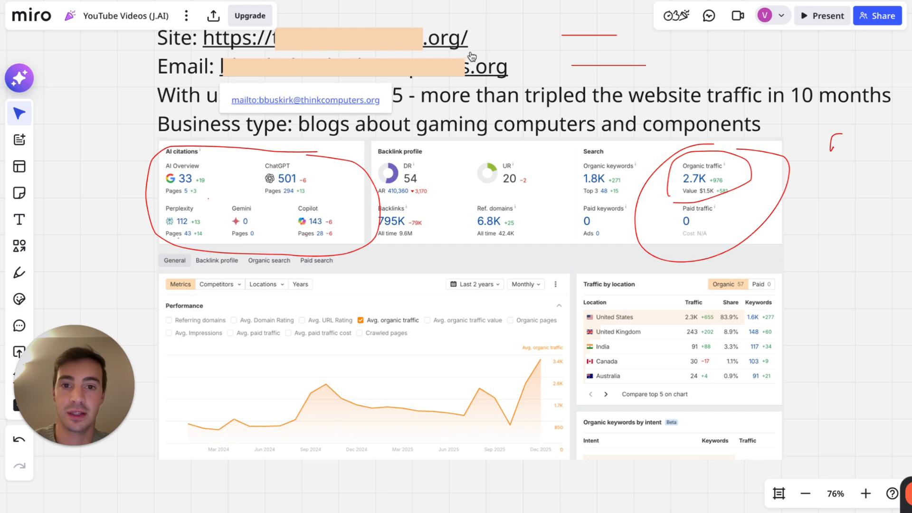
scroll(829, 184, right, 2)
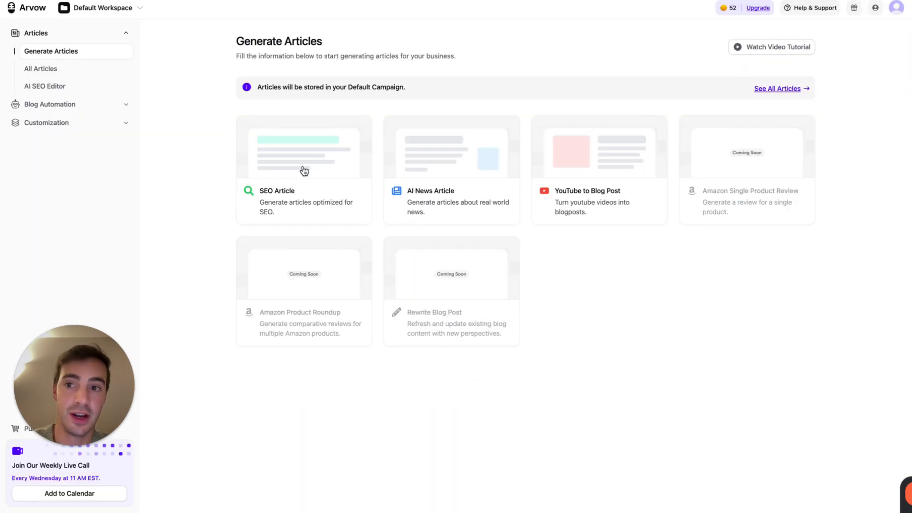
Step: In Arvow, open the default campaign under Blog Automation and show its generated articles
click(81, 103)
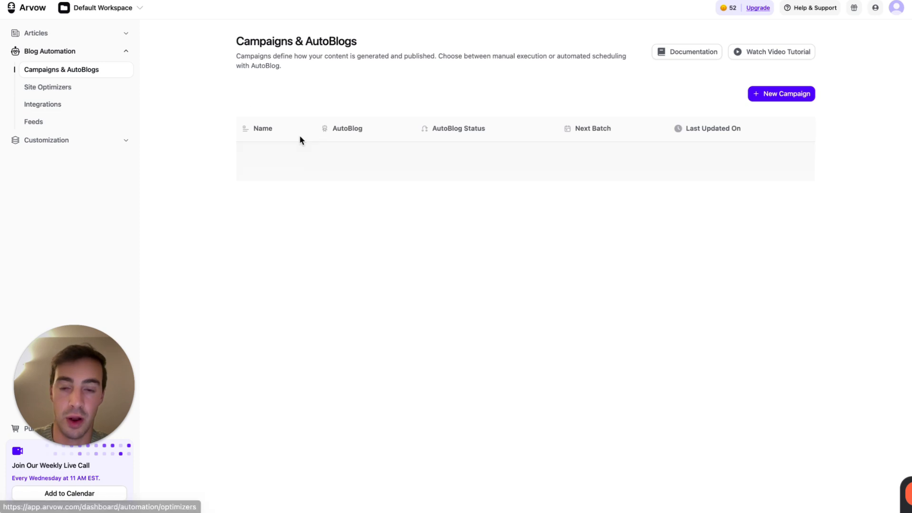
click(391, 164)
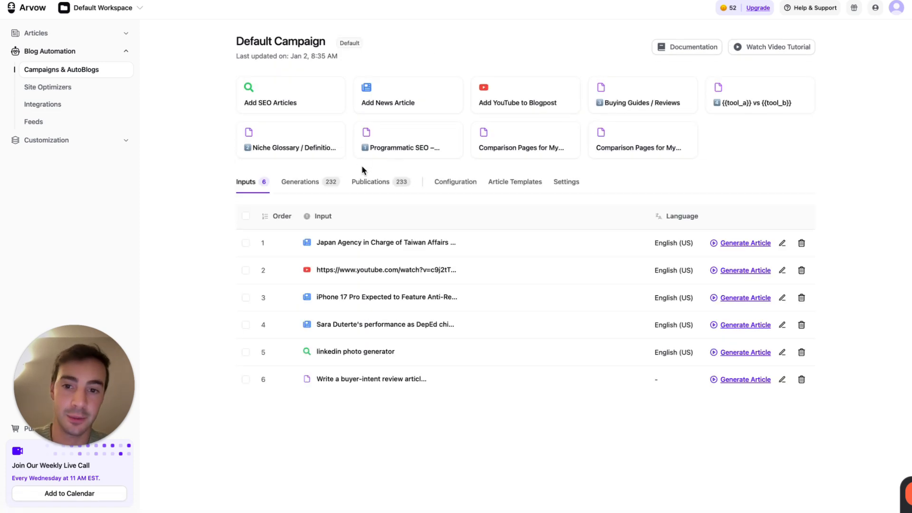
click(314, 181)
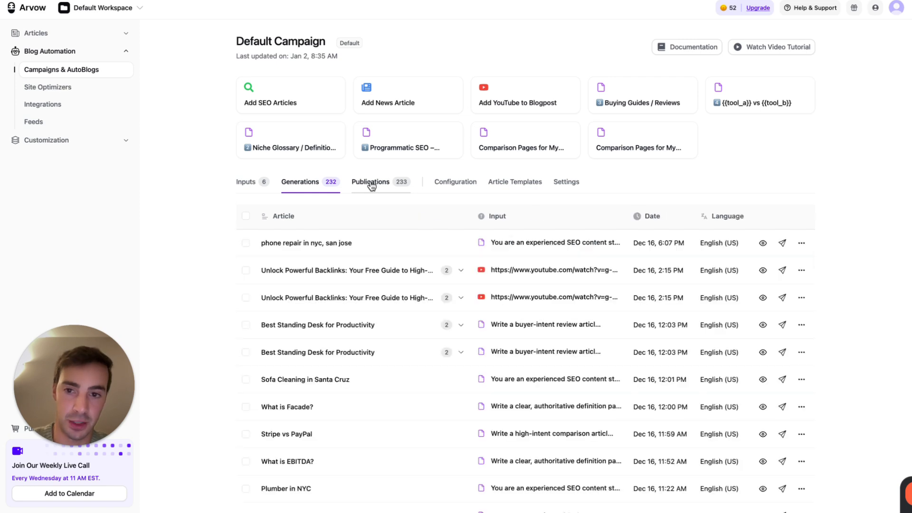
Step: Find the "Gardening Tips in Arid Soils" article among the campaign's generations and preview it
scroll(625, 285, down, 3)
scroll(625, 285, down, 6)
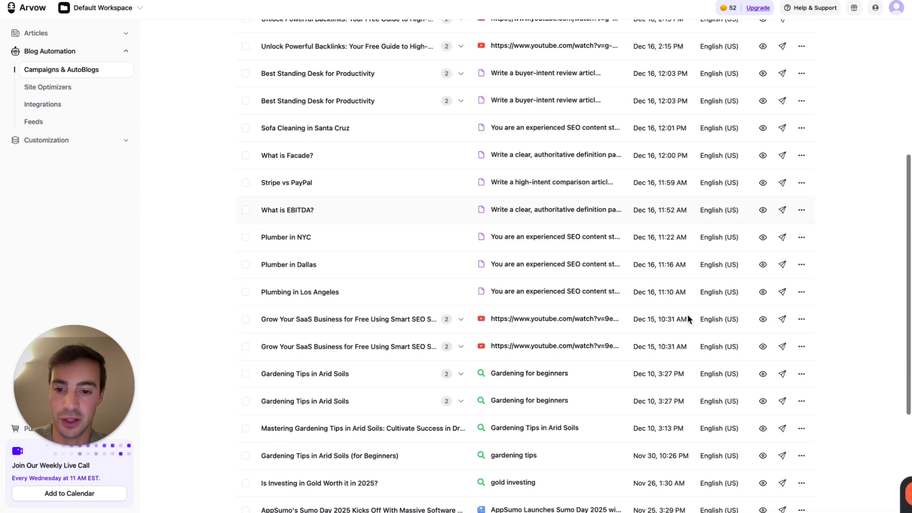
click(763, 286)
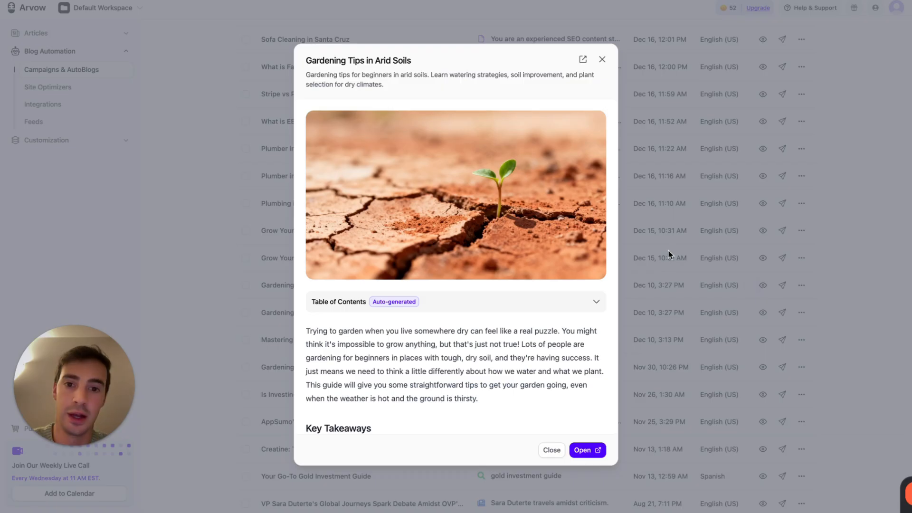
Step: Review the article preview's table of contents, key takeaways, images and links, and play the embedded video on saving plants in dry weather
scroll(479, 151, down, 3)
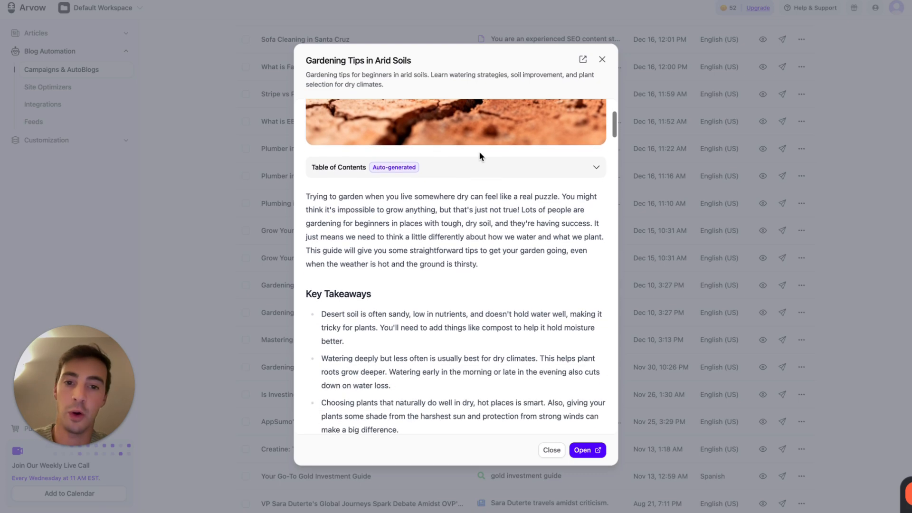
click(478, 170)
click(479, 170)
scroll(478, 170, down, 5)
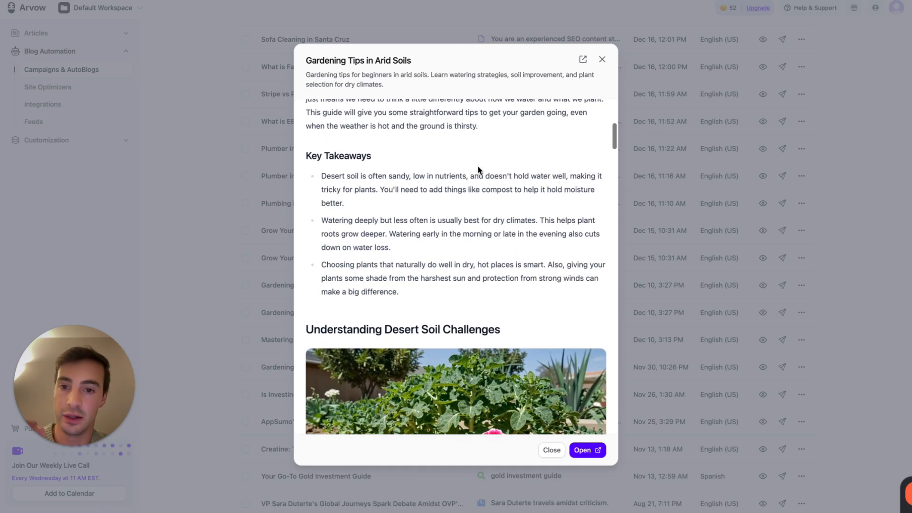
scroll(478, 169, down, 15)
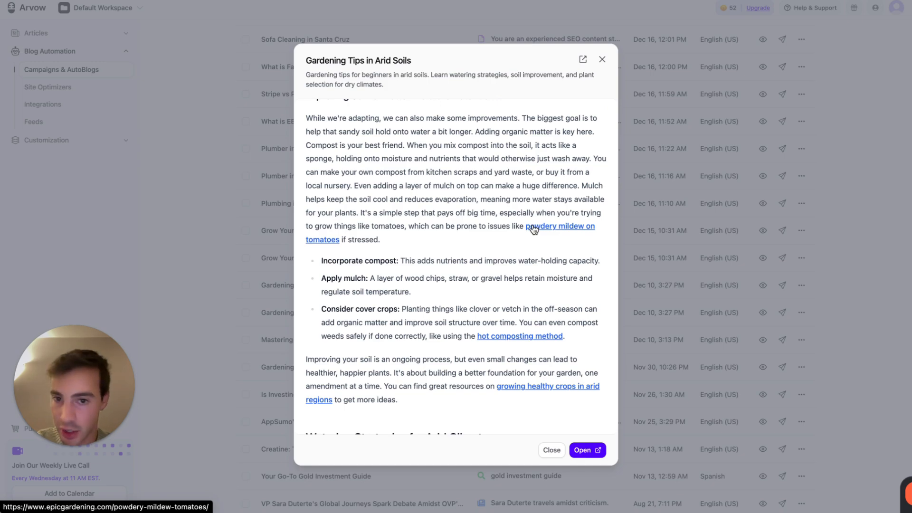
scroll(533, 229, down, 15)
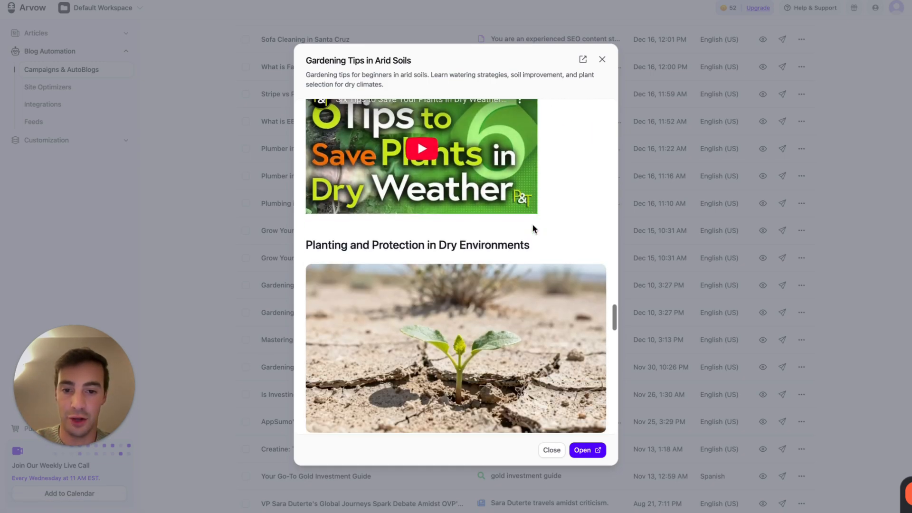
scroll(481, 234, up, 2)
click(481, 233)
scroll(566, 218, down, 6)
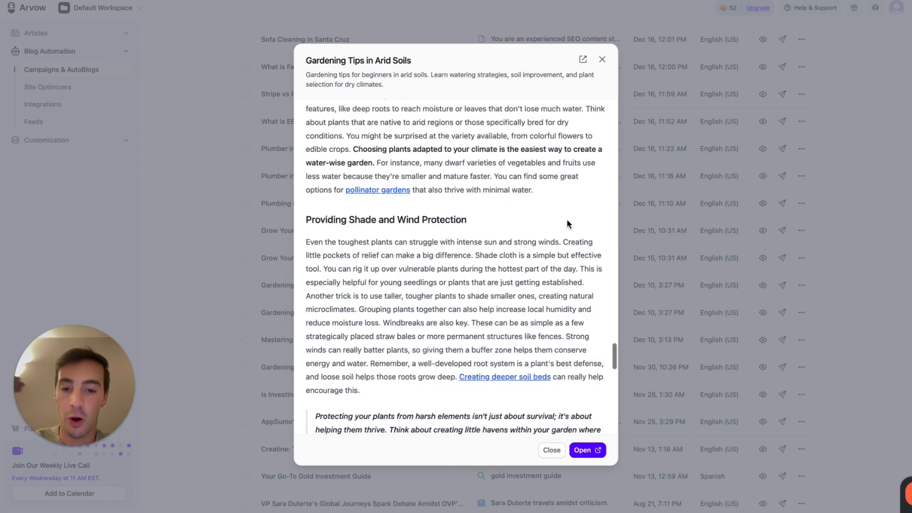
scroll(567, 219, down, 3)
scroll(566, 219, up, 8)
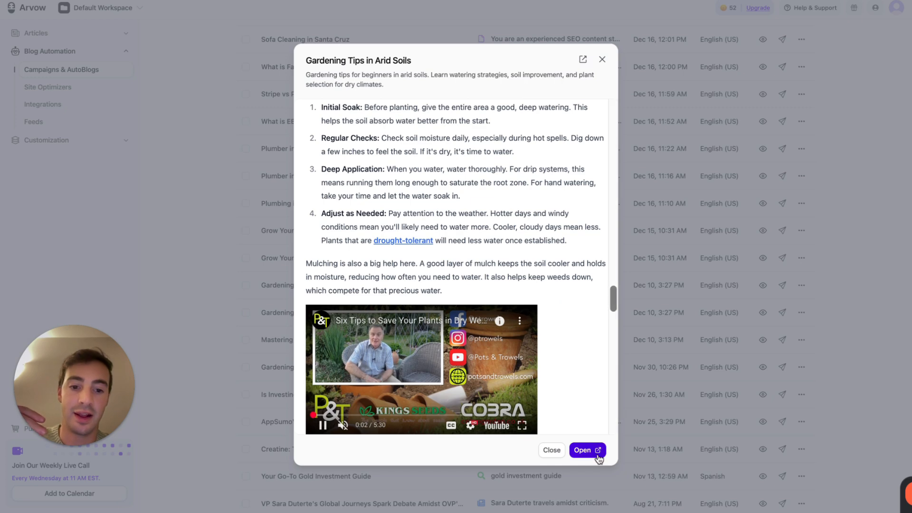
Step: Open the full "Gardening Tips in Arid Soils" article, switch to its editable revision and go to the Adapting to Arid Soil Conditions section
click(596, 451)
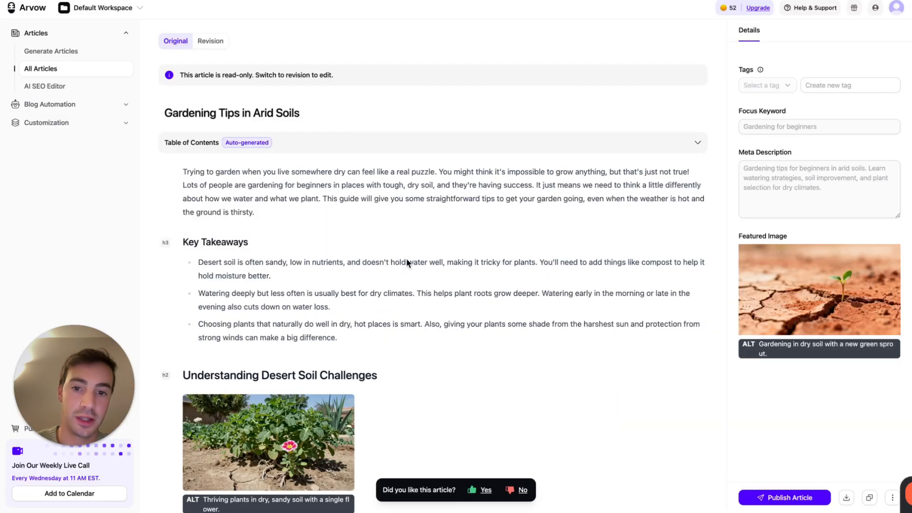
scroll(323, 156, down, 1)
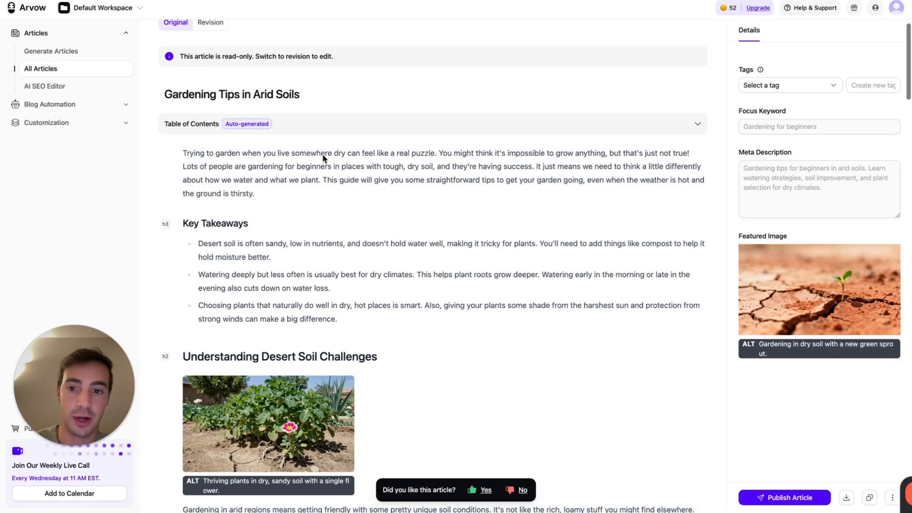
scroll(285, 157, down, 10)
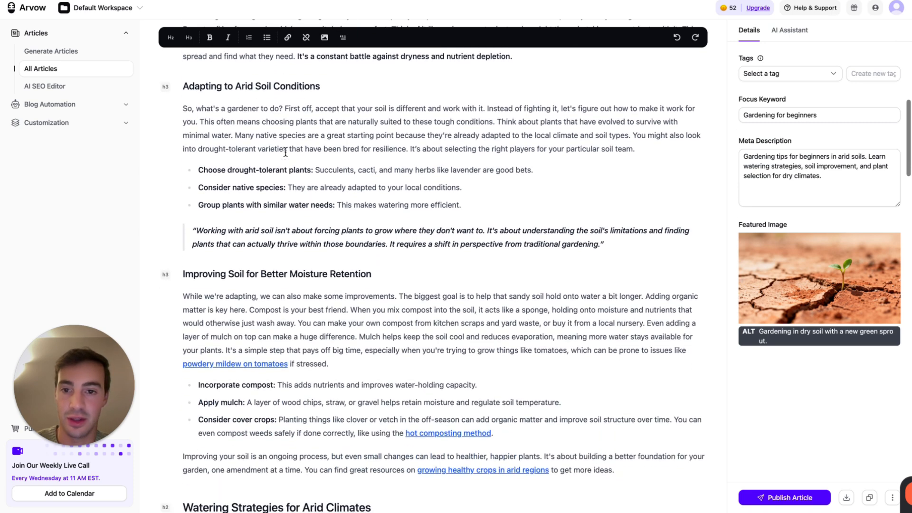
Step: Select the Adapting to Arid Soil Conditions text, view its rewrite options and try drafting the Ask AI prompt "rhyme every word with ortan"
drag(256, 109, 504, 242)
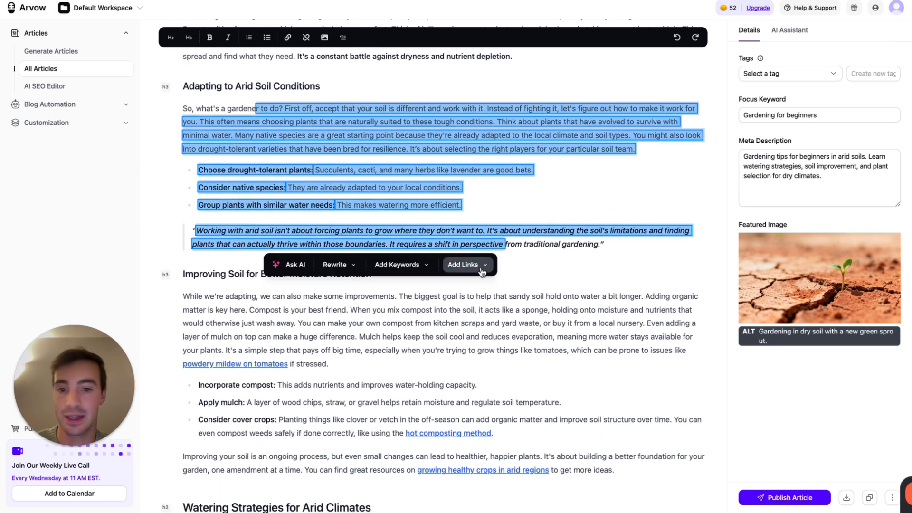
click(338, 266)
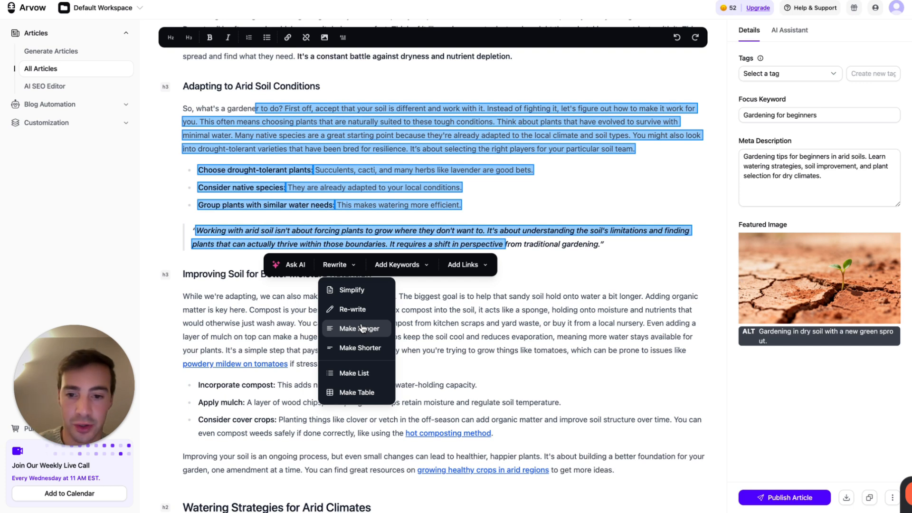
click(295, 266)
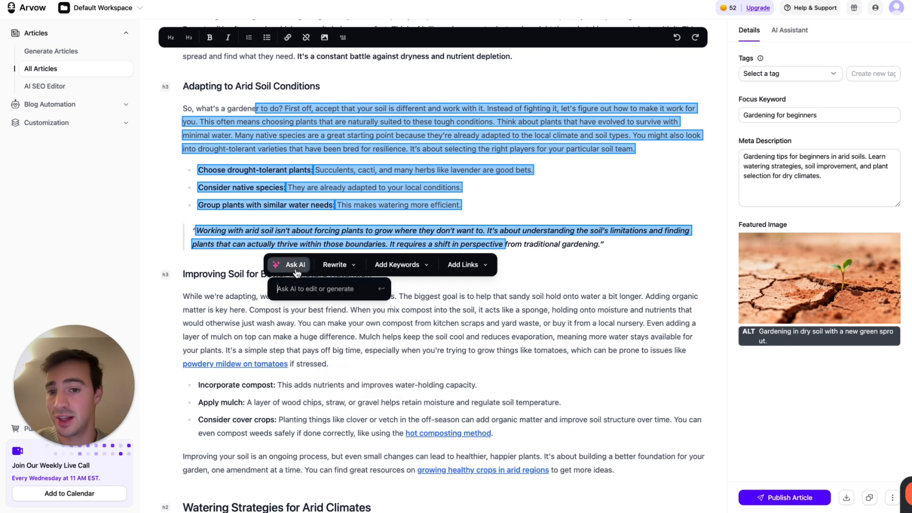
text(rhyme )
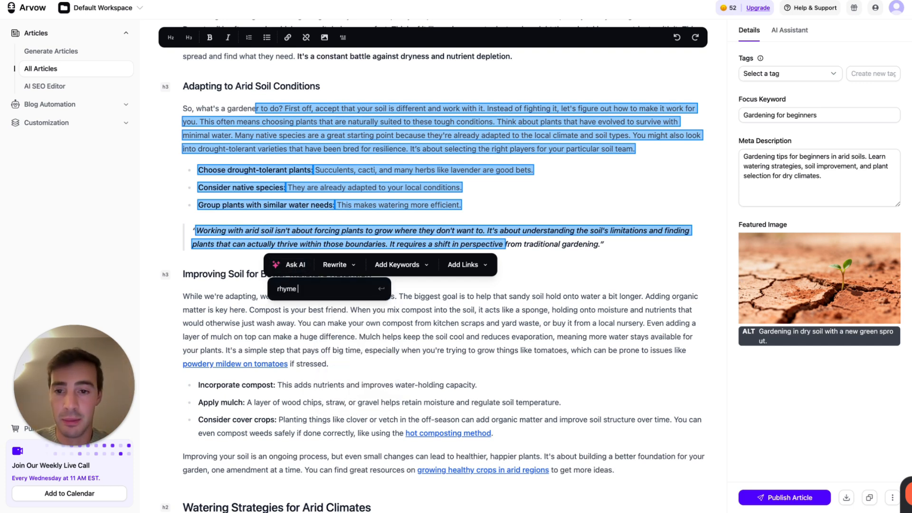
text(every word with orta)
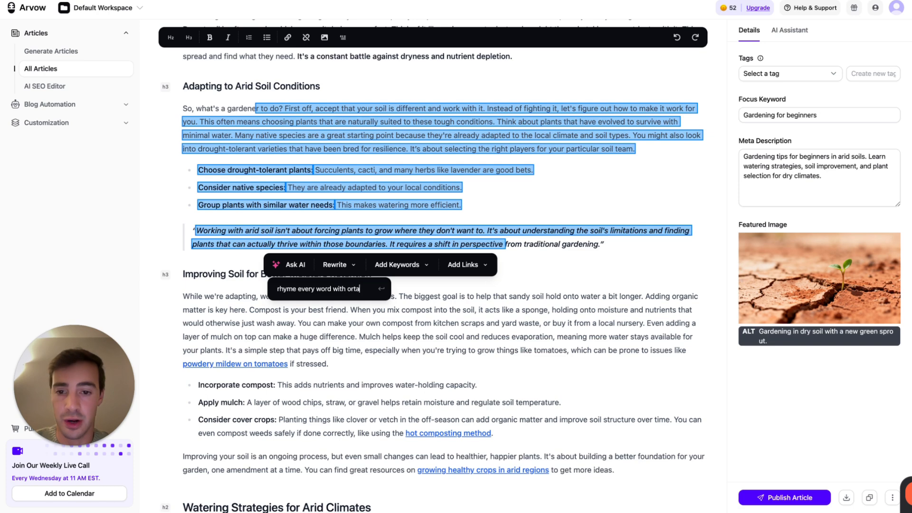
text(n)
key(super+a)
key(BackSpace)
click(590, 148)
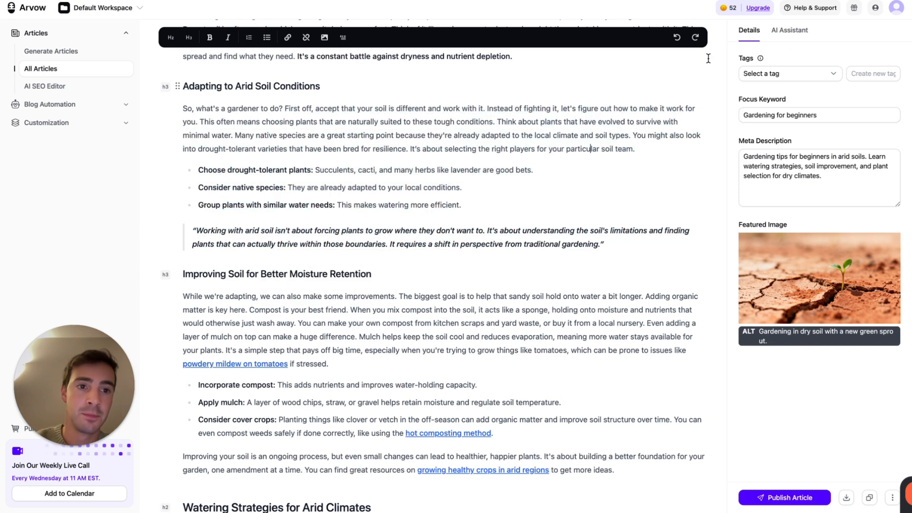
Step: In the AI Assistant, draft the request "add a parahapf about xyz" and "make sure to add a table that mentiosn by brand"
click(792, 28)
click(787, 483)
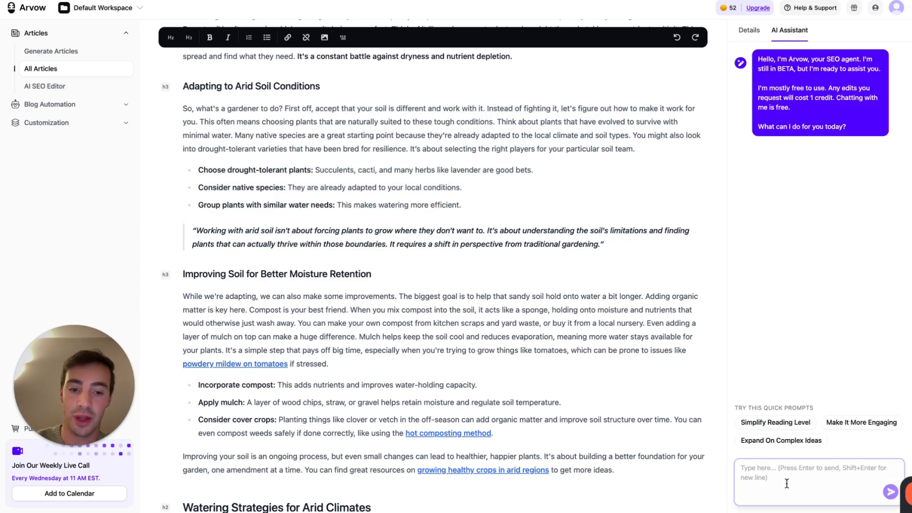
text(ake sure to add a table)
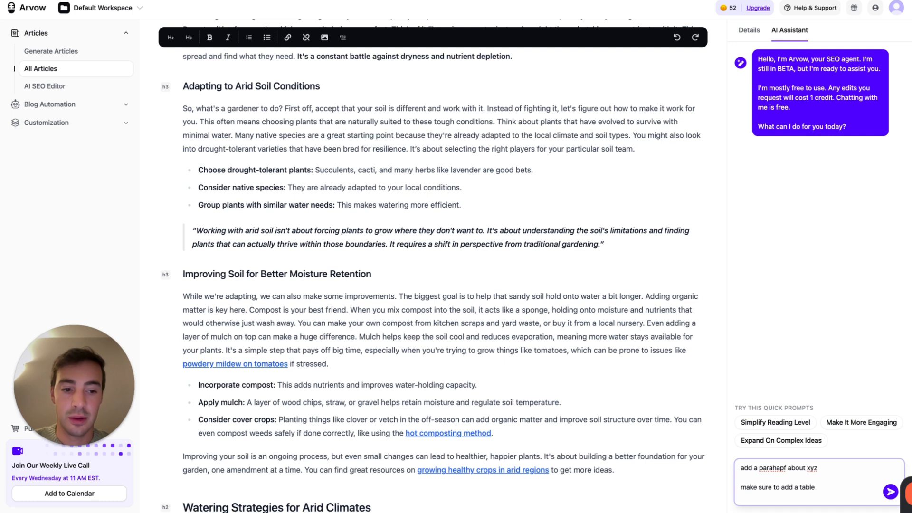
text(ntiosn by)
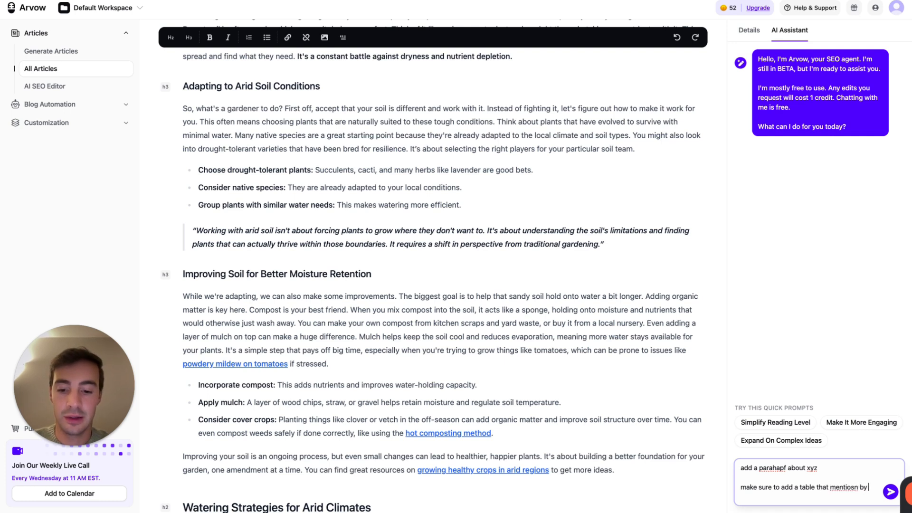
text( brand)
Step: Add the lines "link out to xyz" and "remove all mentions of brand uuu" to the assistant request, leaving it unsent
key(shift+Return)
text(link out to x)
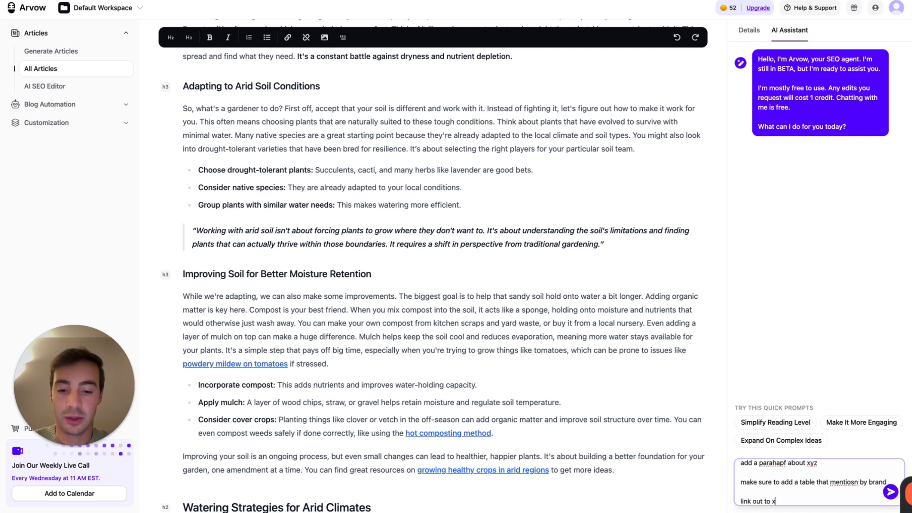
text(yz)
key(shift+Return)
text(remove all mentions of)
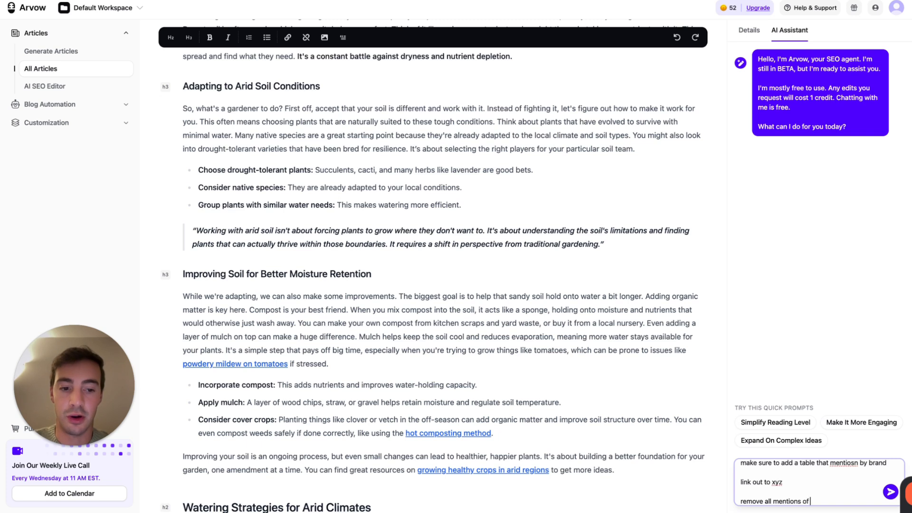
text( brand uuu)
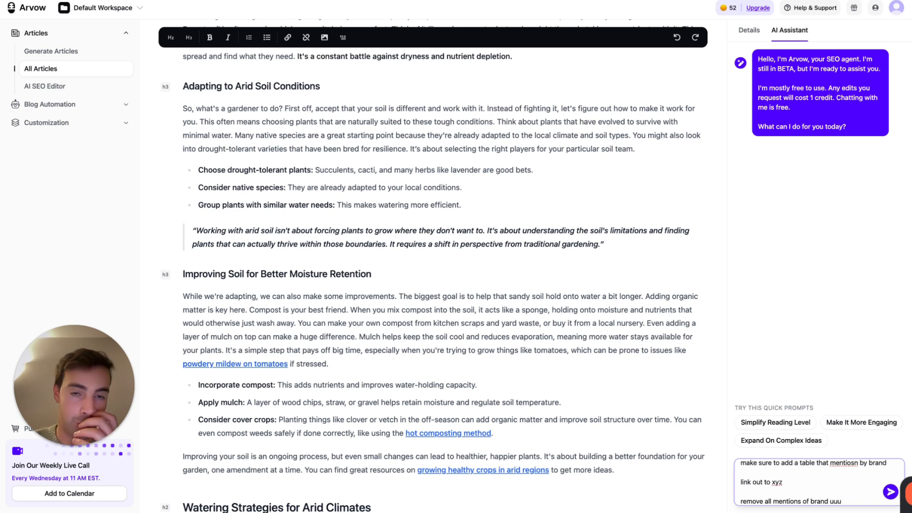
key(ctrl+a)
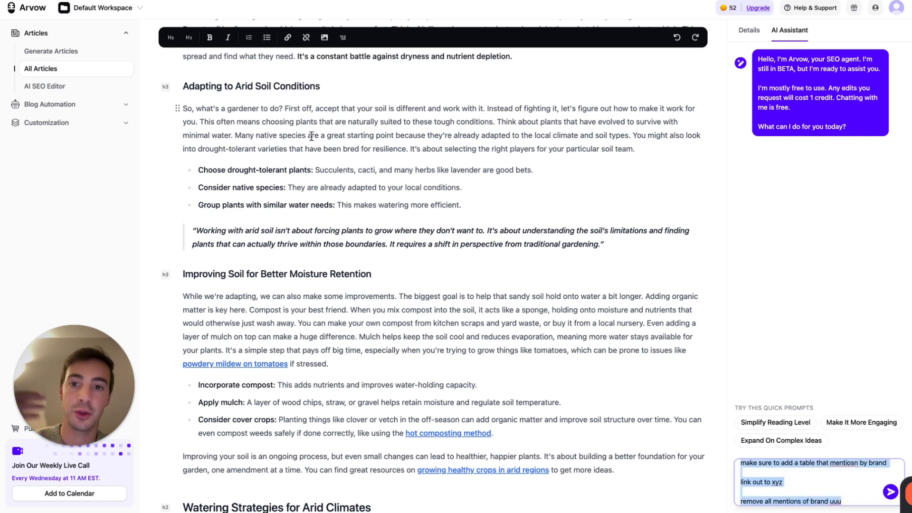
drag(231, 108, 333, 134)
click(818, 472)
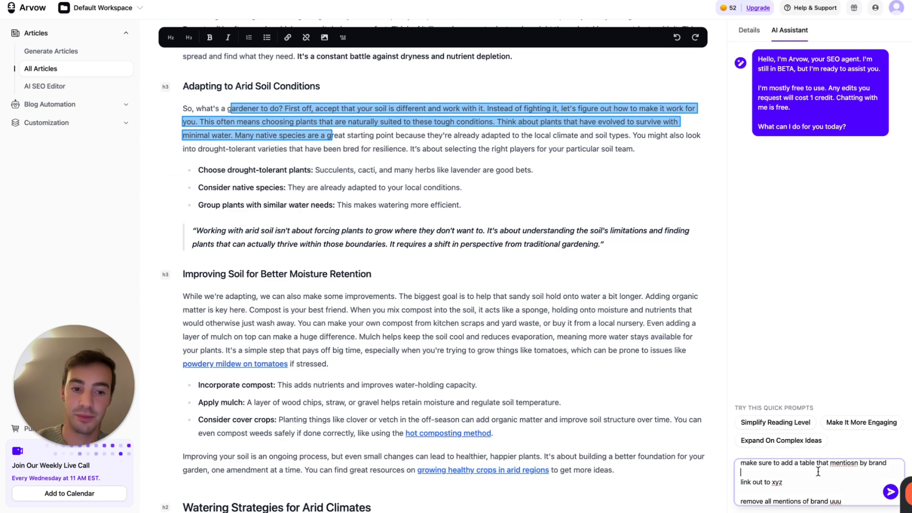
Step: Replace the image under Watering Strategies for Arid Climates with a generated premium AI image using the extra prompt "add a dog"
scroll(394, 255, up, 15)
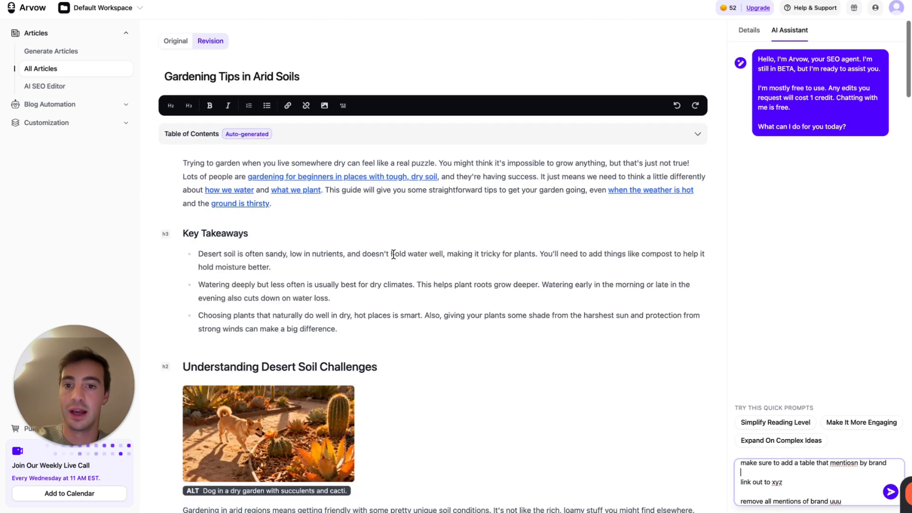
scroll(415, 164, down, 20)
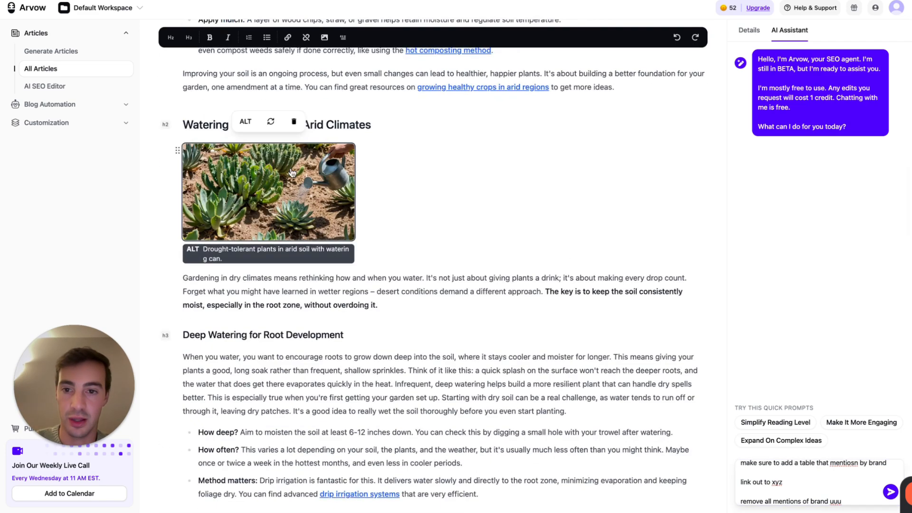
scroll(365, 130, up, 5)
scroll(365, 130, down, 5)
scroll(365, 130, up, 1)
click(271, 109)
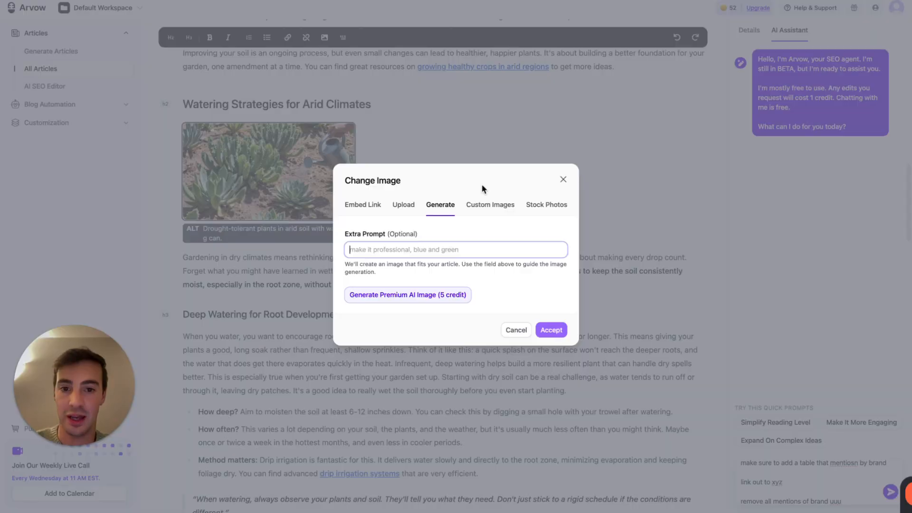
click(506, 248)
text(add a dof)
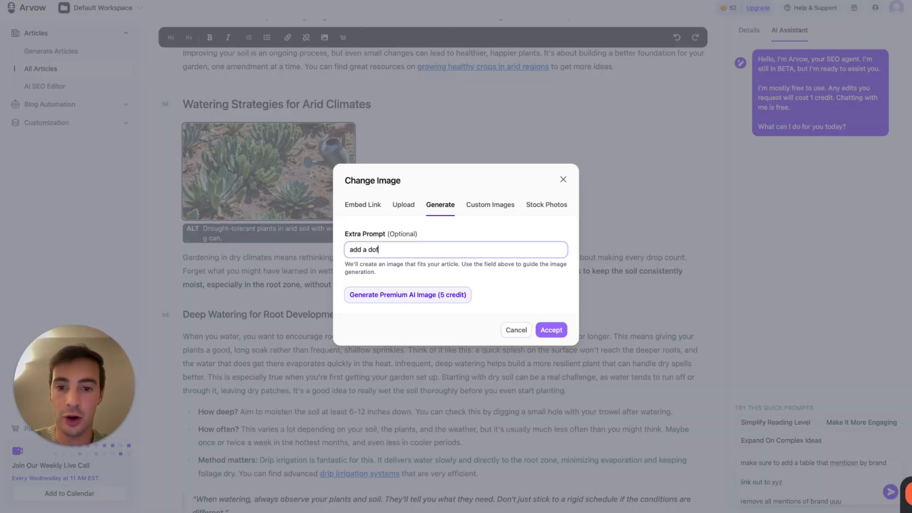
key(BackSpace)
text(g)
click(367, 295)
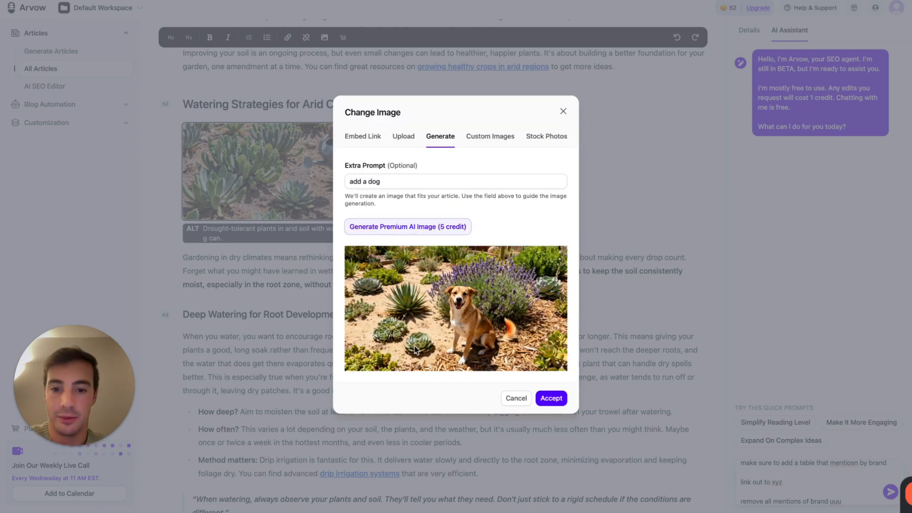
click(551, 399)
scroll(589, 220, up, 10)
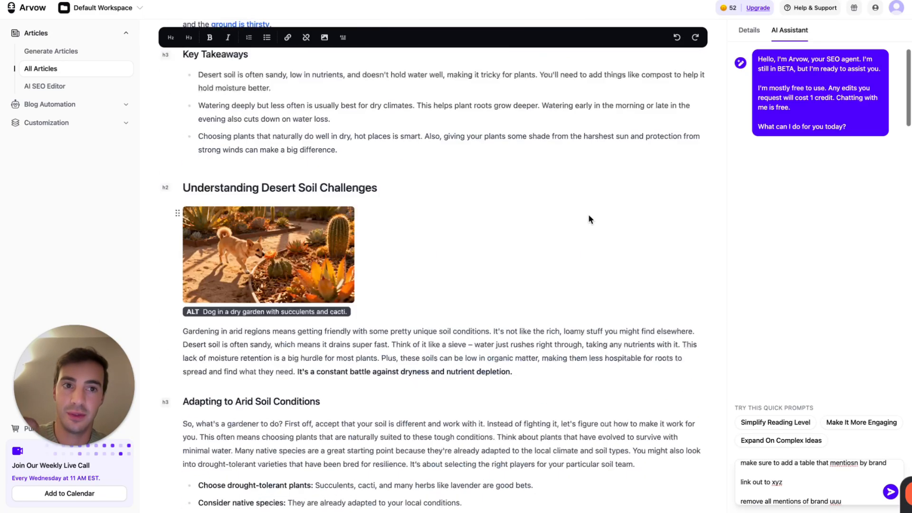
Step: Start a new campaign from Campaigns & AutoBlogs, enable AutoBlog to view its automation levels, and close it without creating anything
click(116, 104)
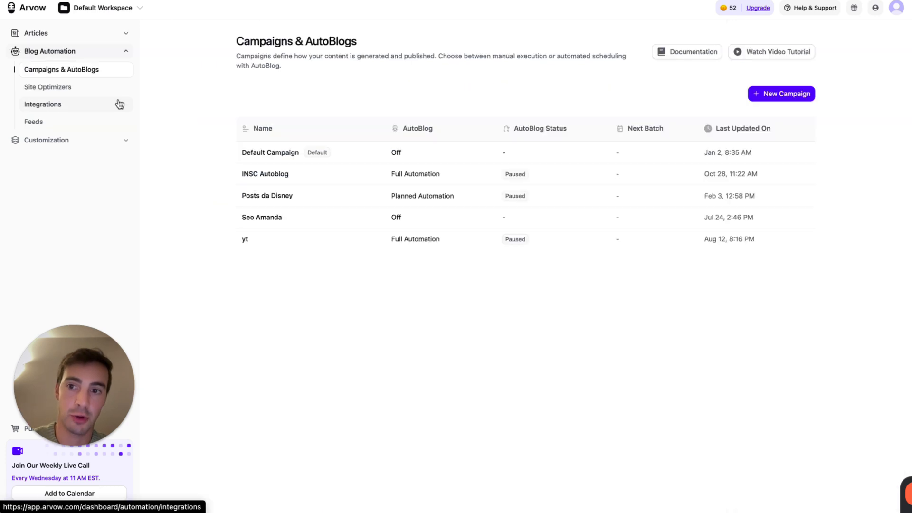
click(781, 94)
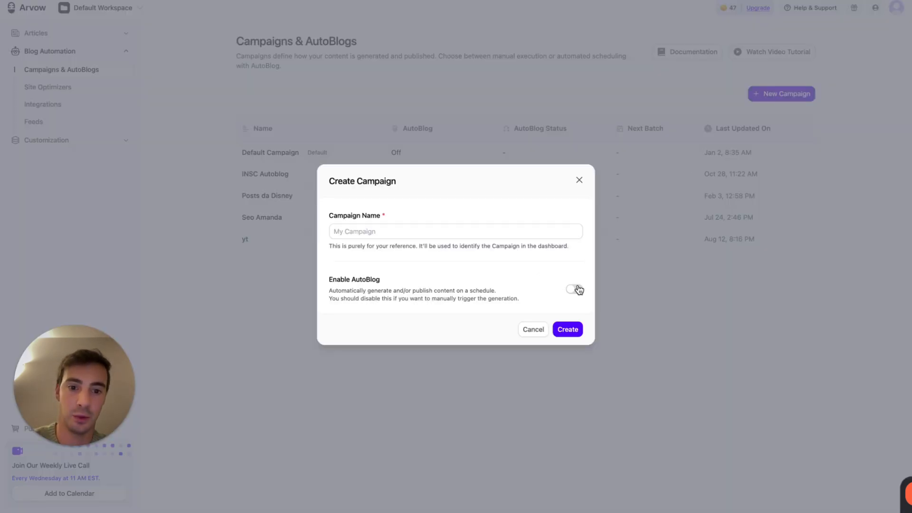
click(575, 289)
scroll(479, 235, down, 1)
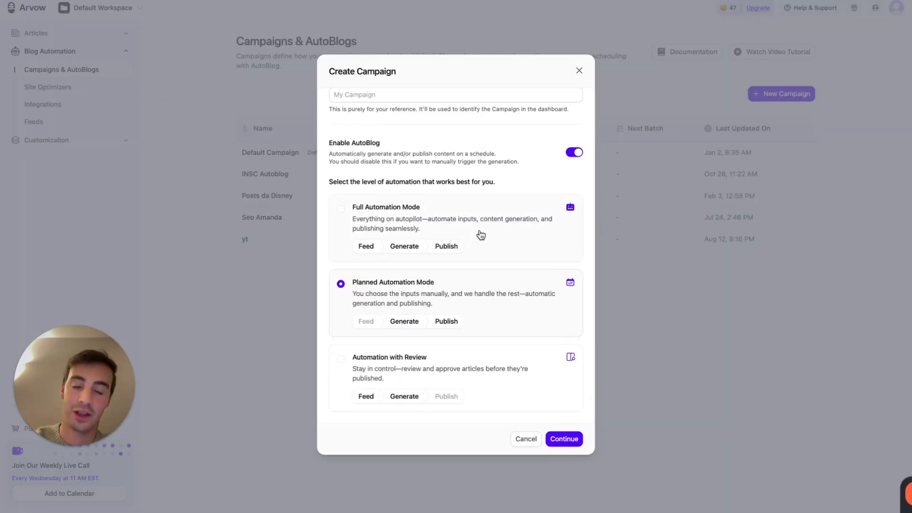
click(149, 135)
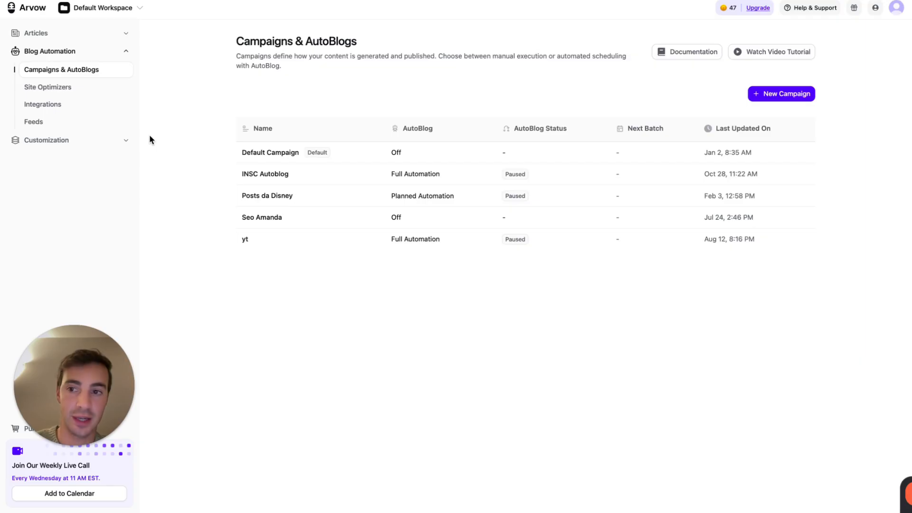
Step: Review the keyword feed setup under Feeds, including keyword seeds, competitors and the country list, and cancel without creating the feed
click(83, 122)
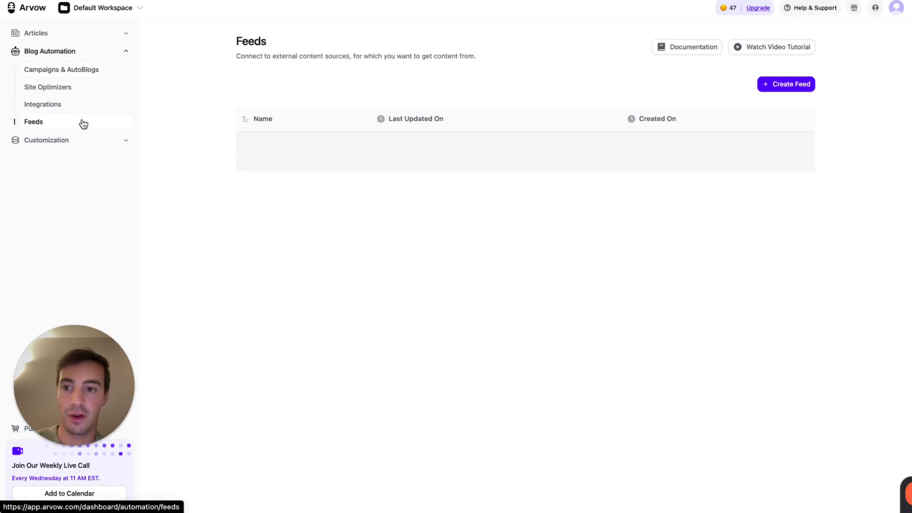
click(779, 87)
click(470, 192)
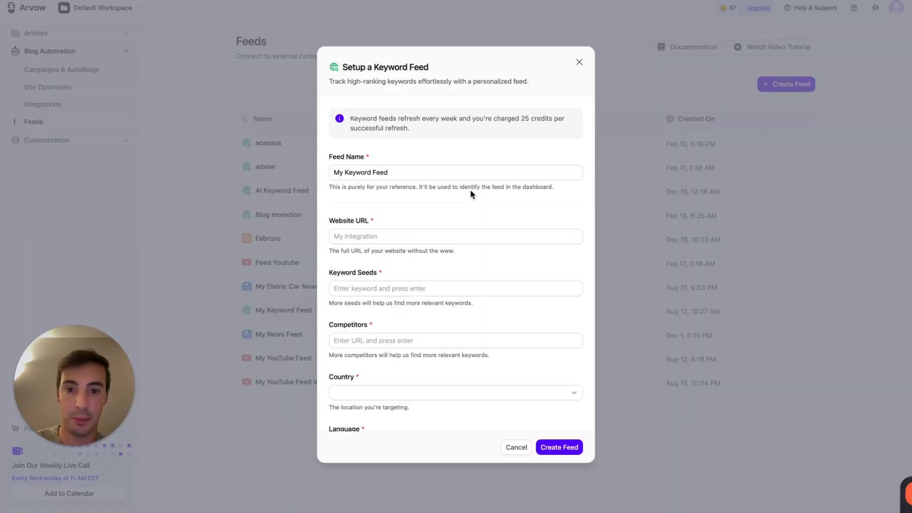
scroll(470, 190, down, 2)
drag(338, 231, 422, 228)
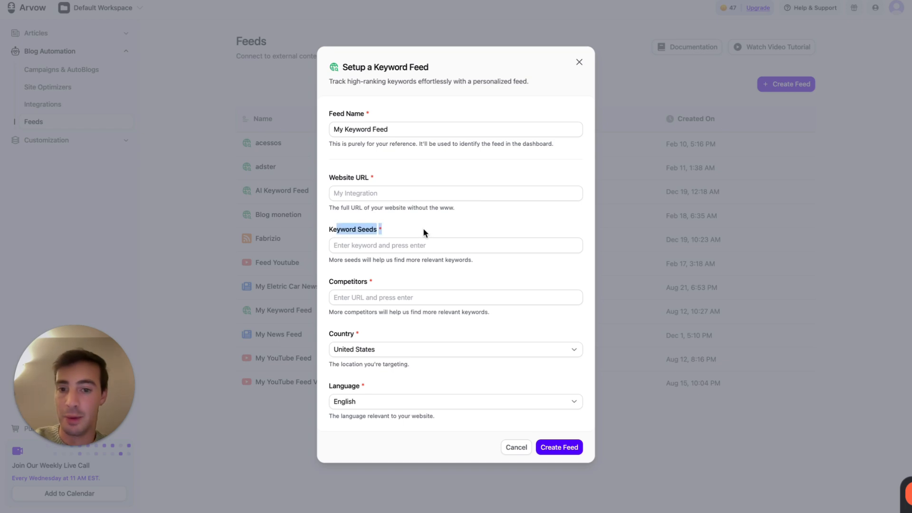
drag(348, 283, 397, 280)
click(387, 346)
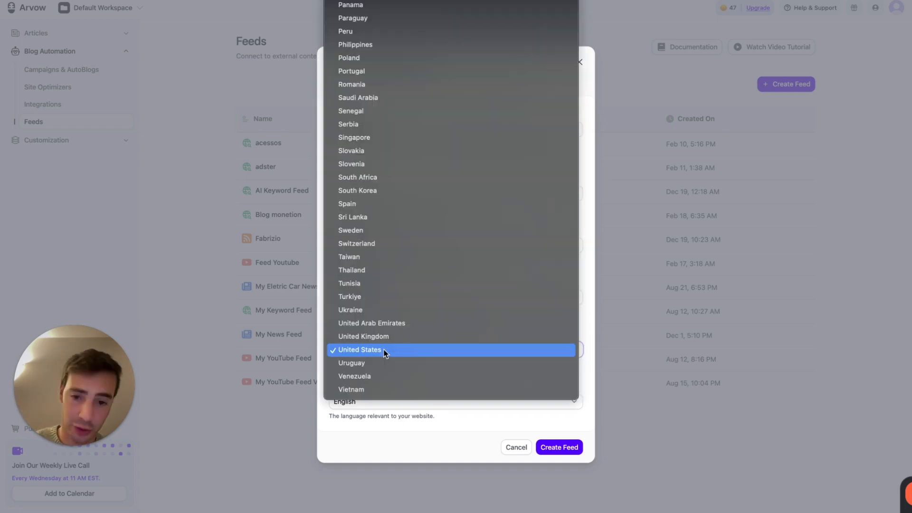
click(383, 350)
click(506, 447)
click(506, 430)
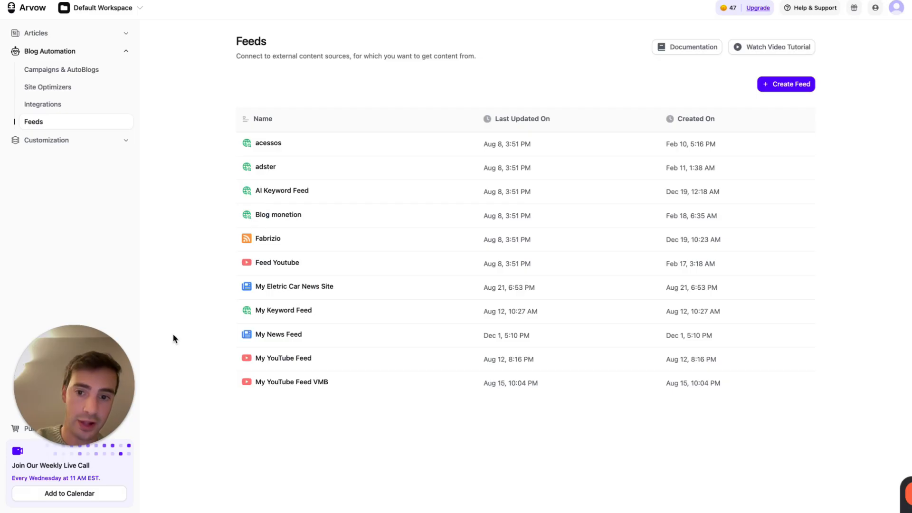
click(324, 222)
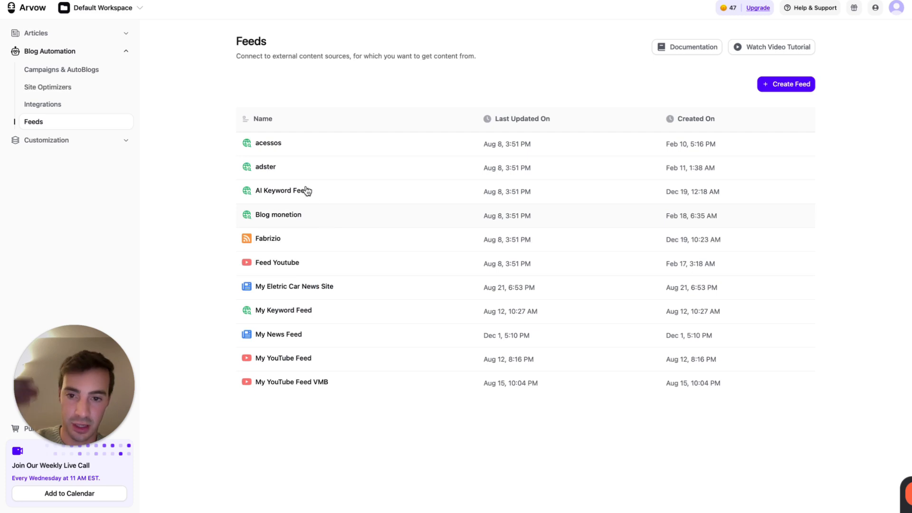
Step: Look at the Campaigns & AutoBlogs and Integrations pages, and switch back to the gaming computers case study in Miro
click(98, 75)
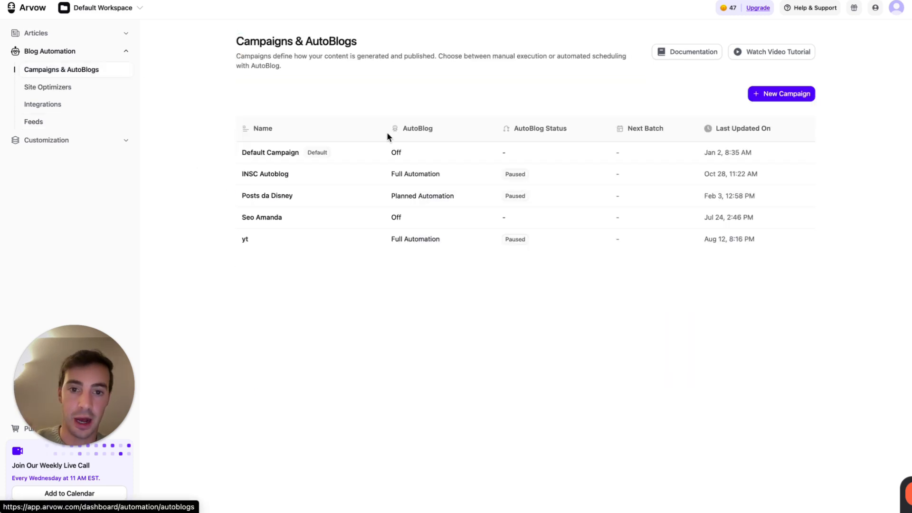
click(98, 103)
click(743, 92)
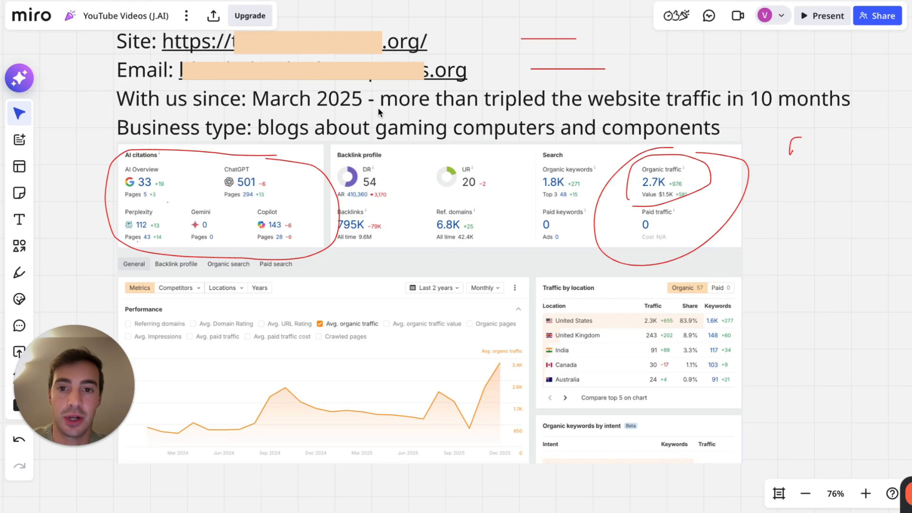
Step: Open the gaming computers site's Ahrefs overview from the Miro case study, examine its AI citations and performance, and return to the board
click(412, 56)
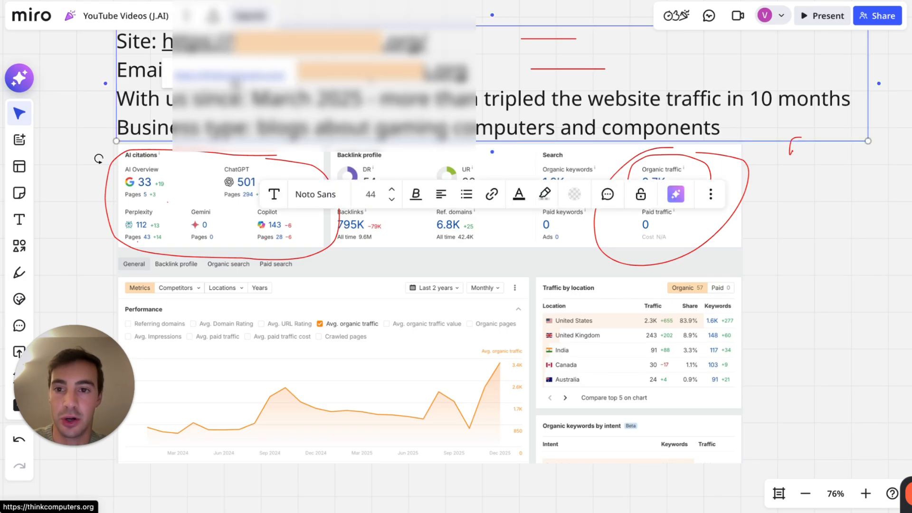
click(237, 84)
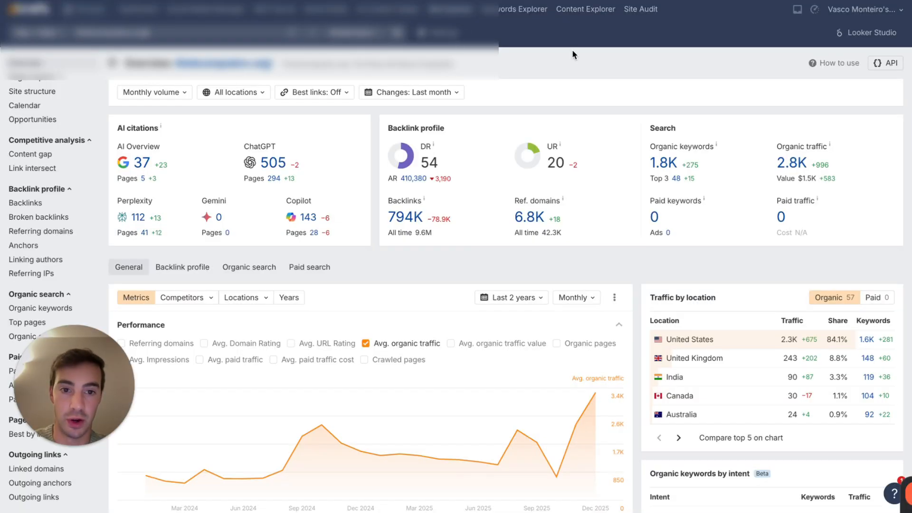
scroll(572, 54, down, 3)
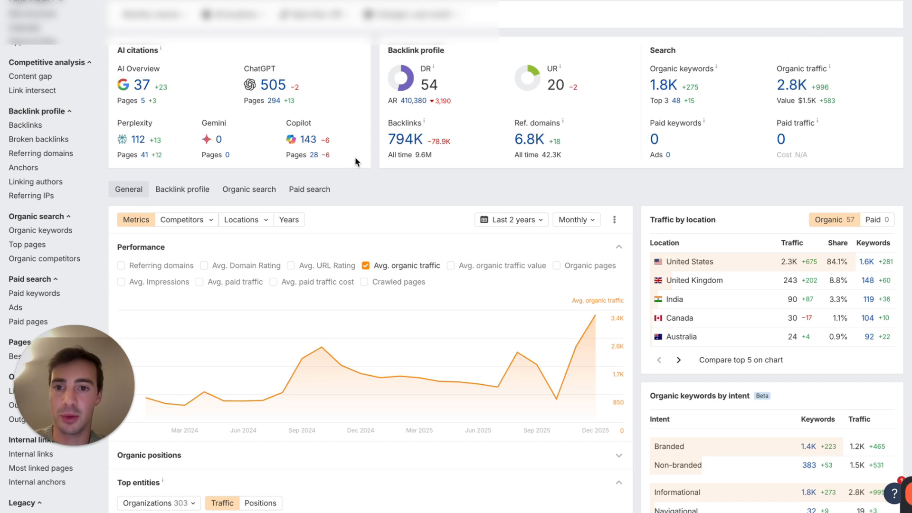
drag(355, 158, 106, 55)
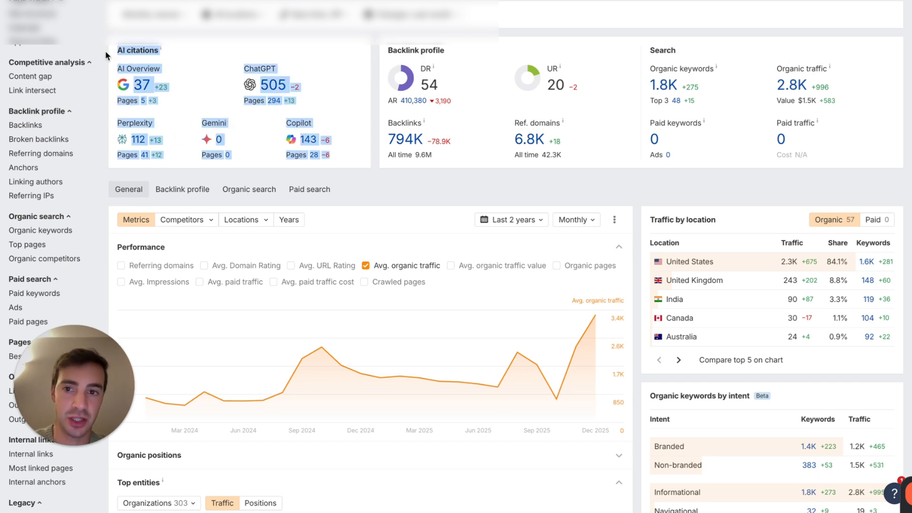
click(372, 183)
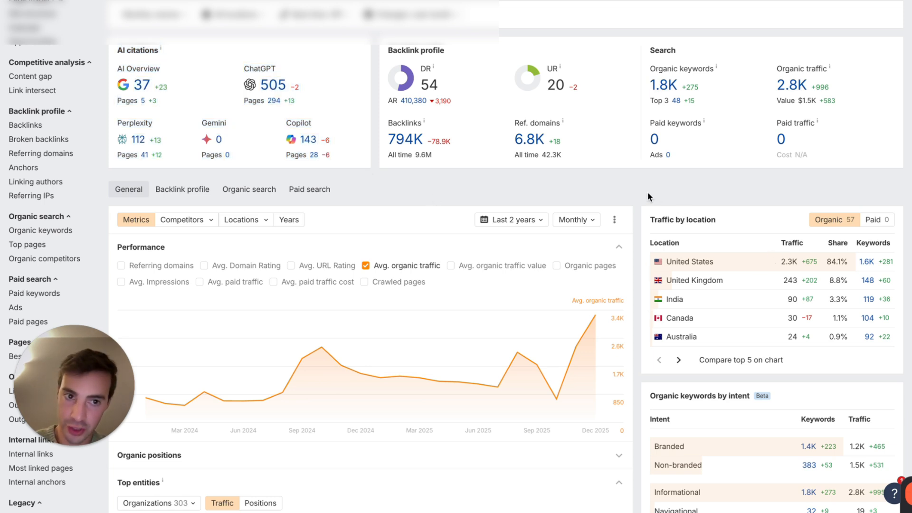
key(ctrl+Tab)
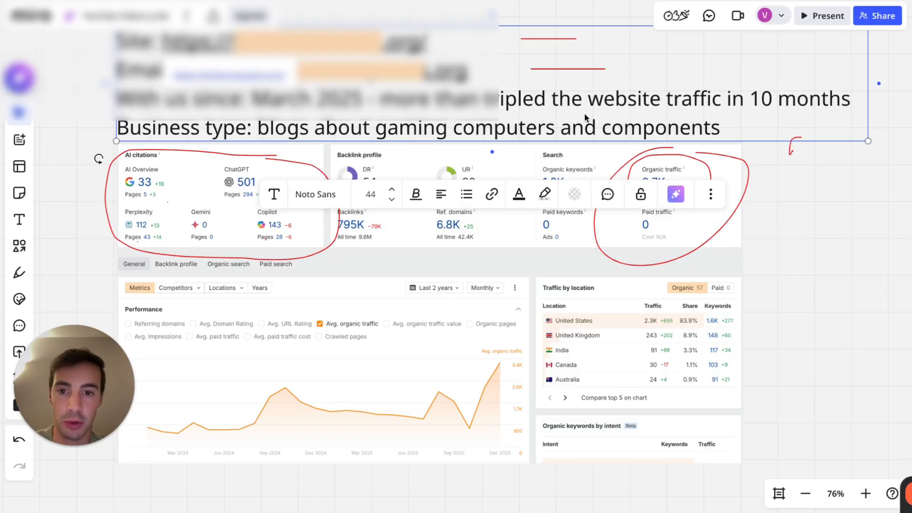
Step: Switch to Arvow, close the Create Integration dialog, and open the Default Campaign's list of generated articles
click(877, 219)
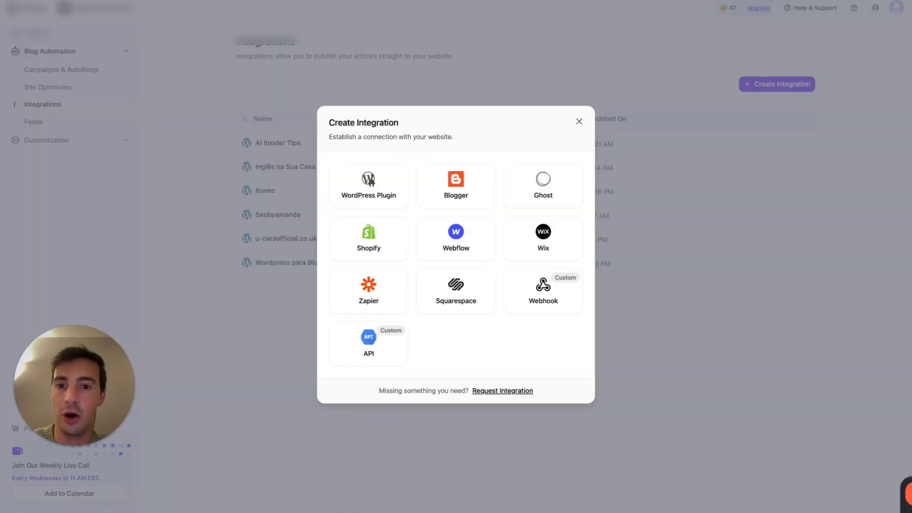
click(340, 75)
click(102, 72)
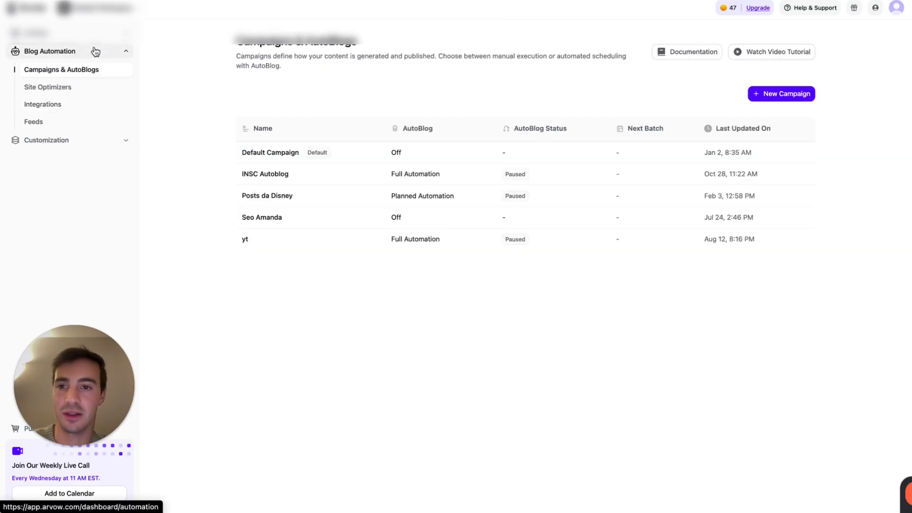
click(383, 153)
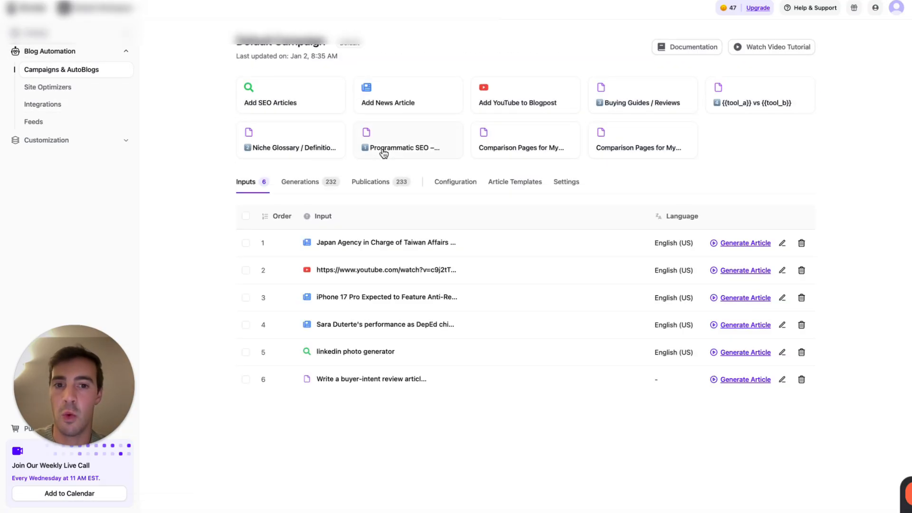
click(308, 185)
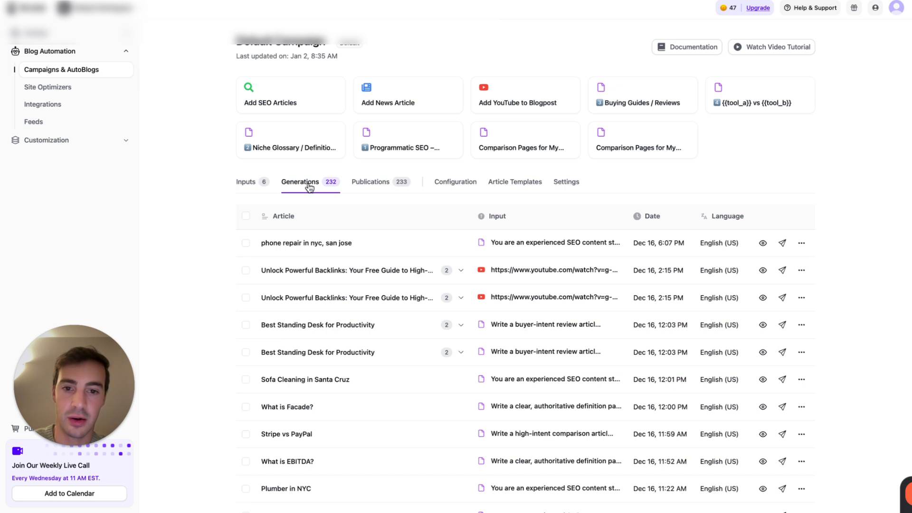
scroll(525, 340, down, 2)
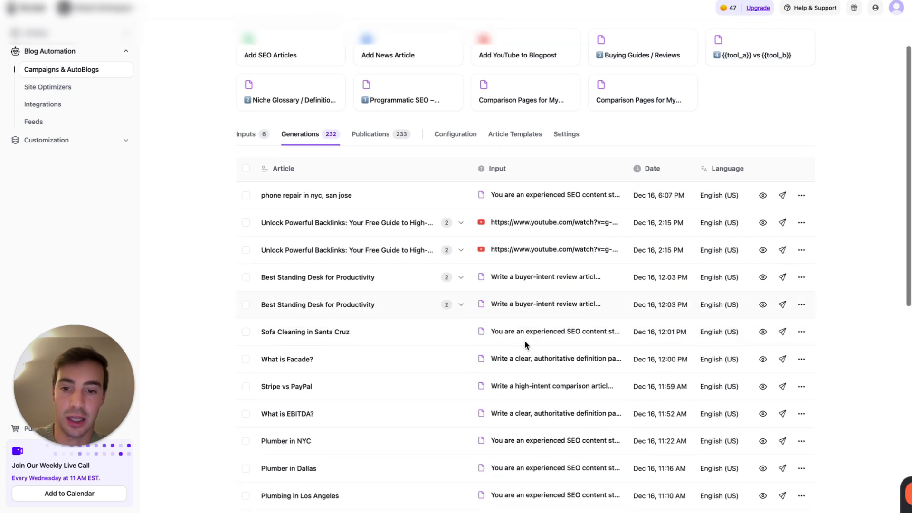
Step: Preview the generated article Best Standing Desk for Productivity, examine its pros and cons, comparison table and images, and close it
click(762, 305)
scroll(526, 282, down, 15)
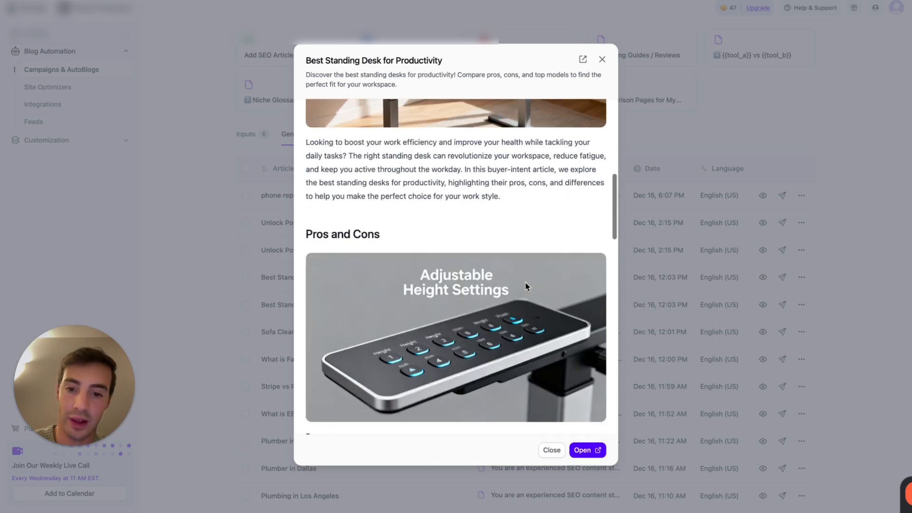
scroll(525, 285, down, 5)
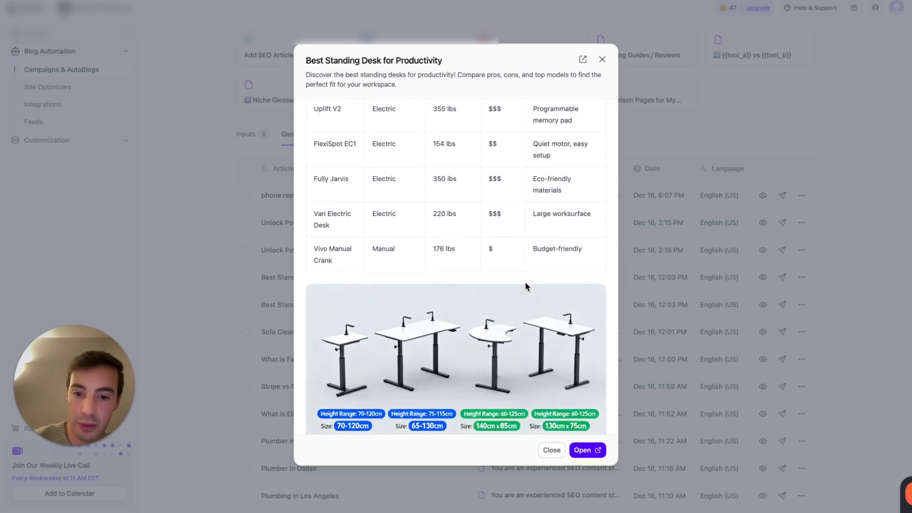
scroll(526, 284, down, 1)
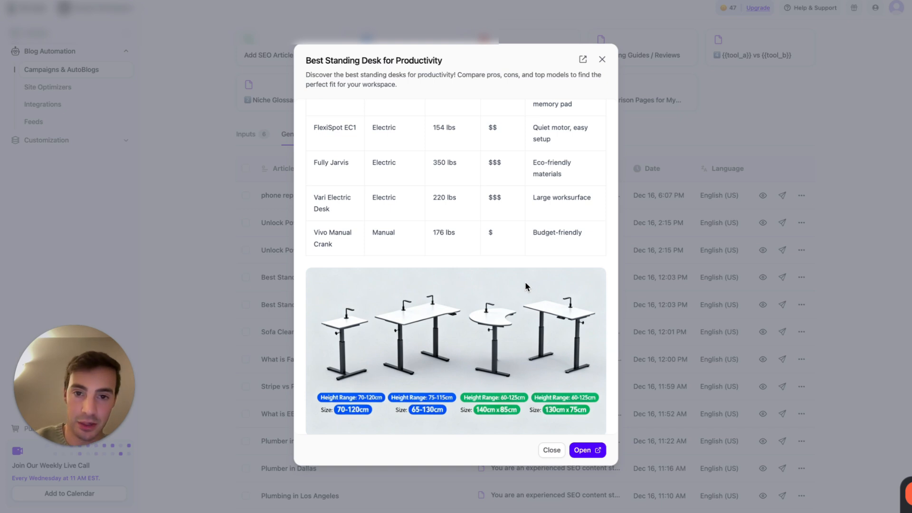
scroll(526, 284, down, 4)
scroll(526, 285, down, 2)
scroll(525, 285, up, 8)
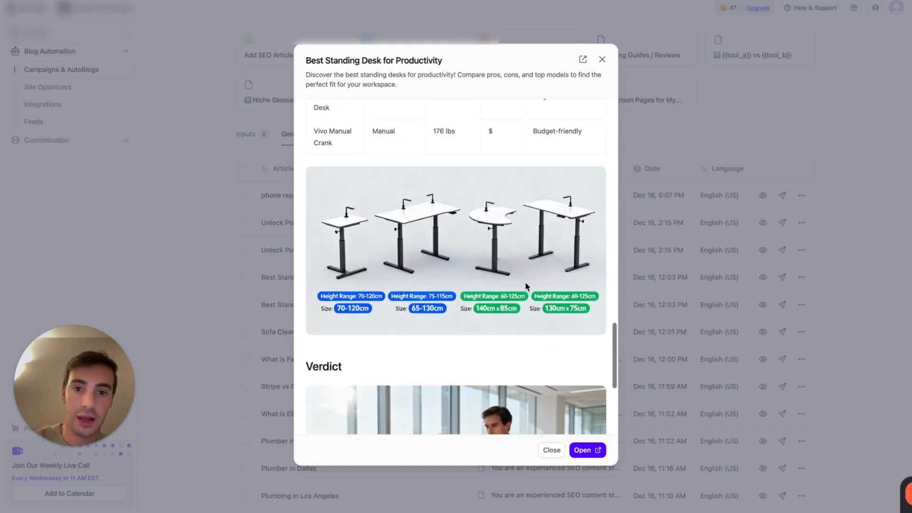
scroll(526, 283, up, 2)
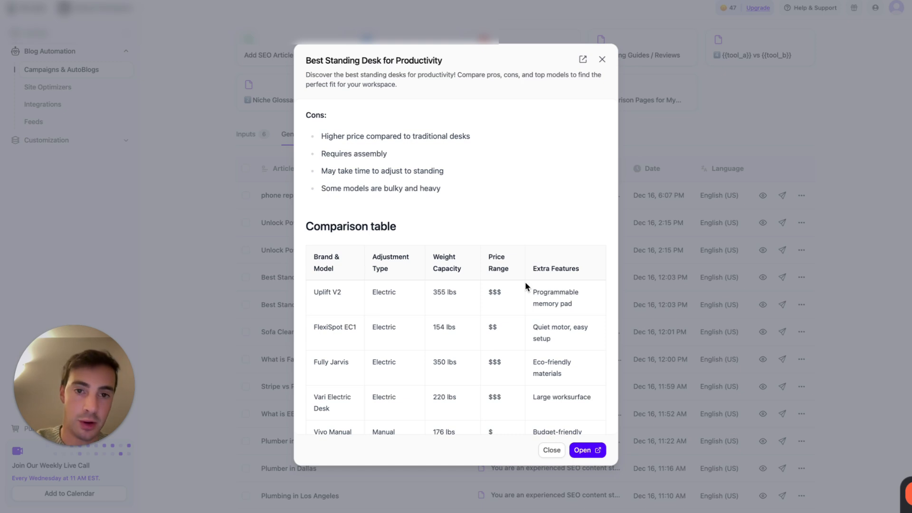
click(602, 63)
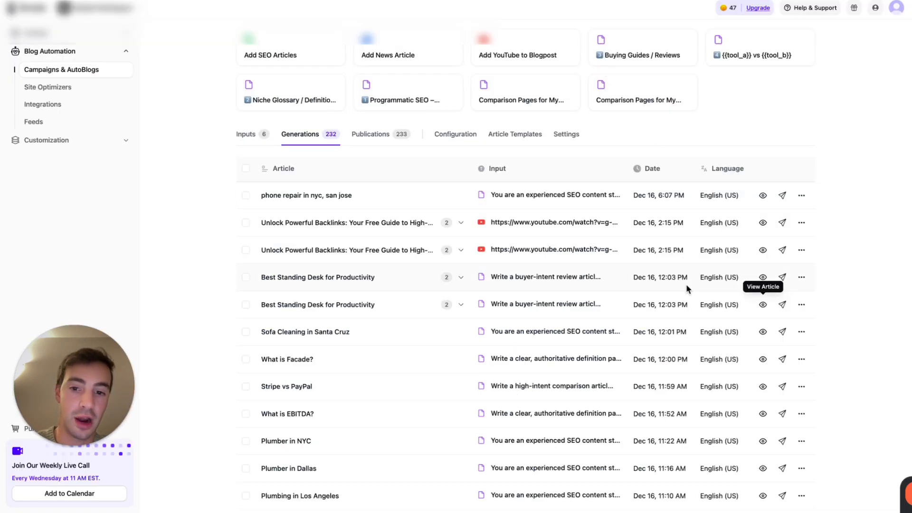
Step: Preview the generated article What is Facade? and examine its images, table of contents and explanatory sections
scroll(703, 294, down, 1)
click(764, 316)
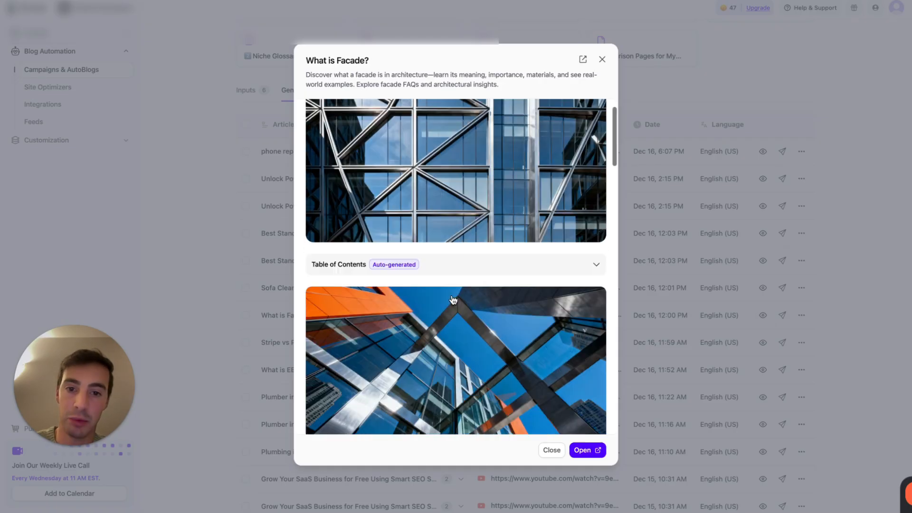
scroll(451, 297, down, 5)
scroll(451, 295, down, 2)
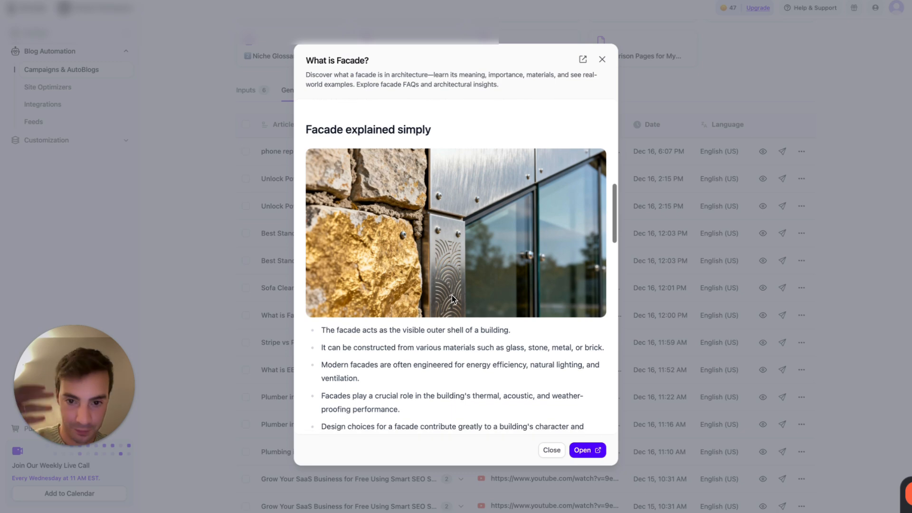
scroll(389, 192, up, 9)
scroll(449, 254, down, 5)
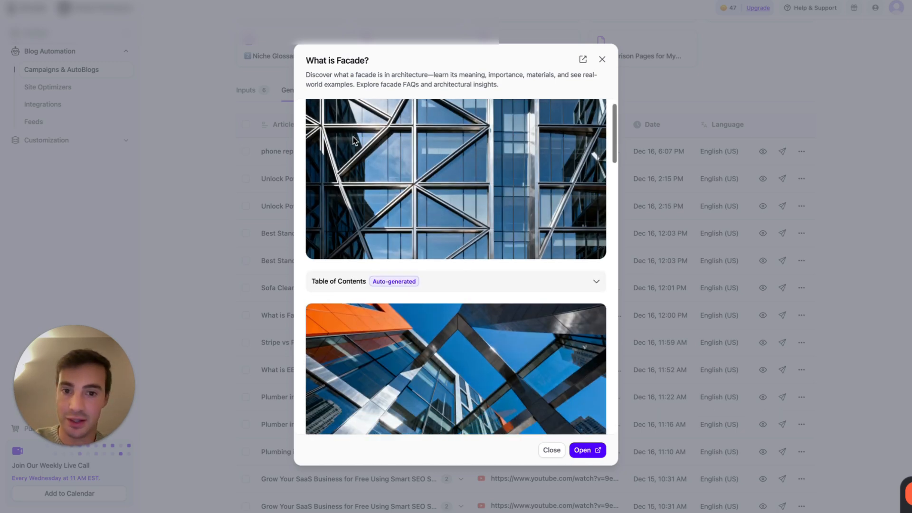
scroll(455, 261, down, 4)
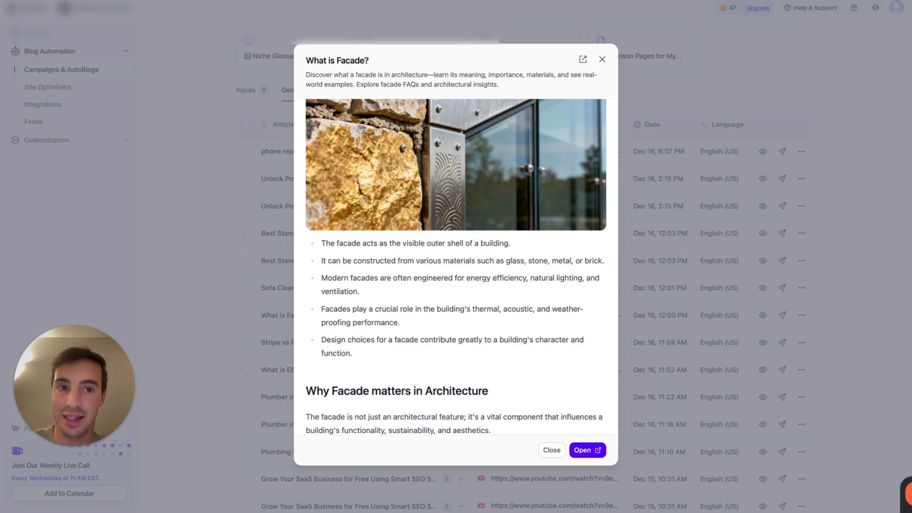
Step: Switch to Ahrefs, open the site's top pages, and read through its 1337x Proxy / Mirrors Sites article before returning to Arvow
click(677, 1)
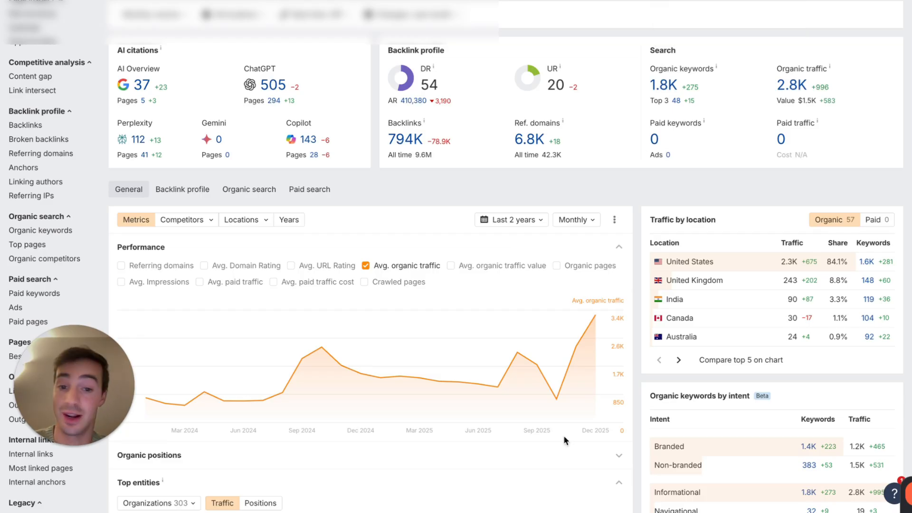
click(47, 243)
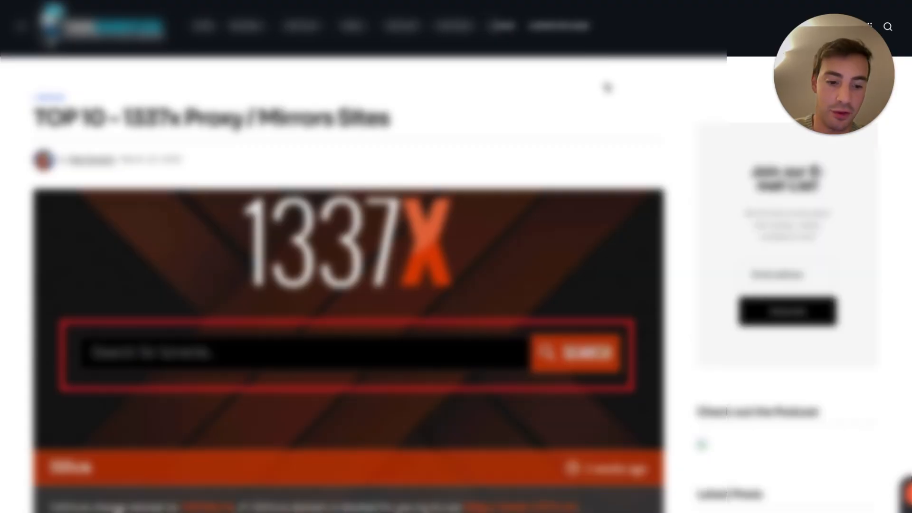
scroll(607, 88, down, 15)
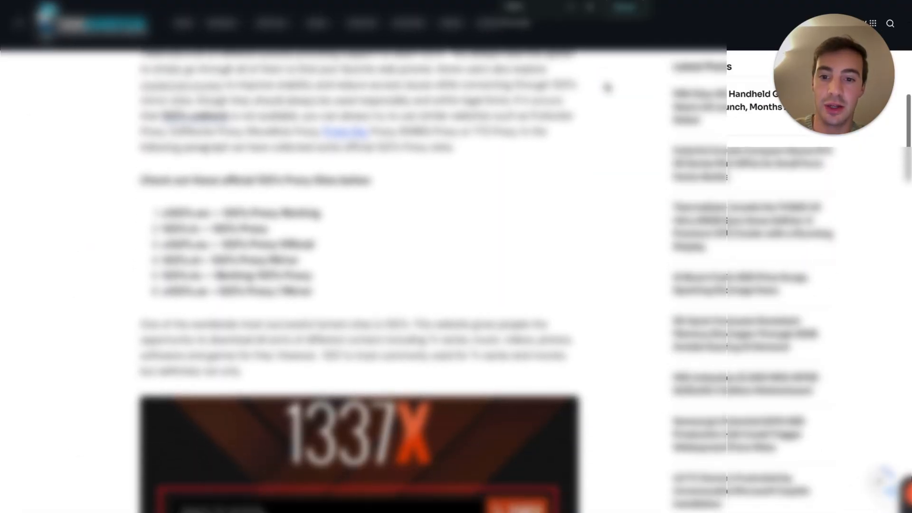
scroll(607, 88, down, 10)
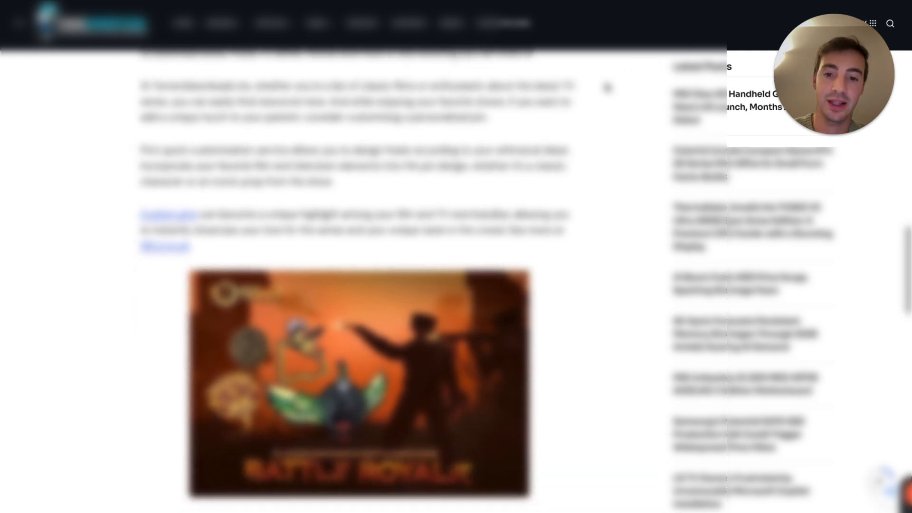
scroll(607, 88, down, 8)
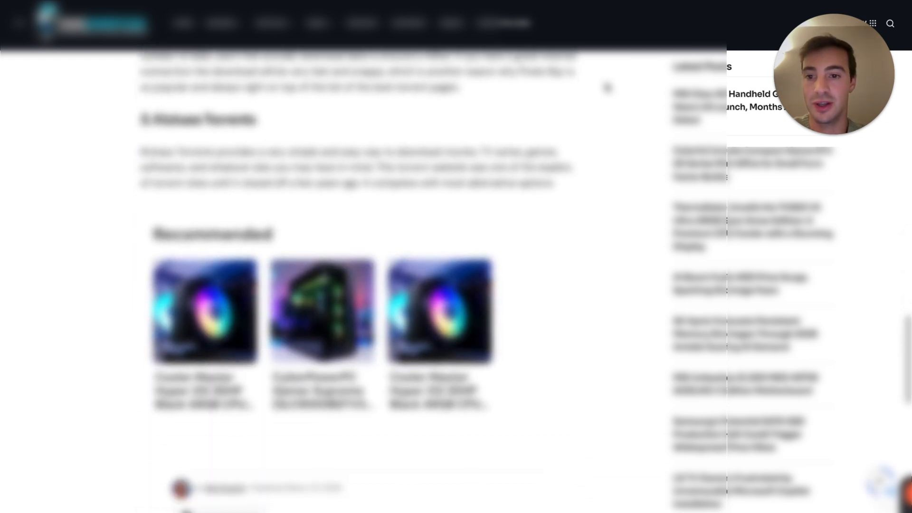
scroll(607, 88, down, 1)
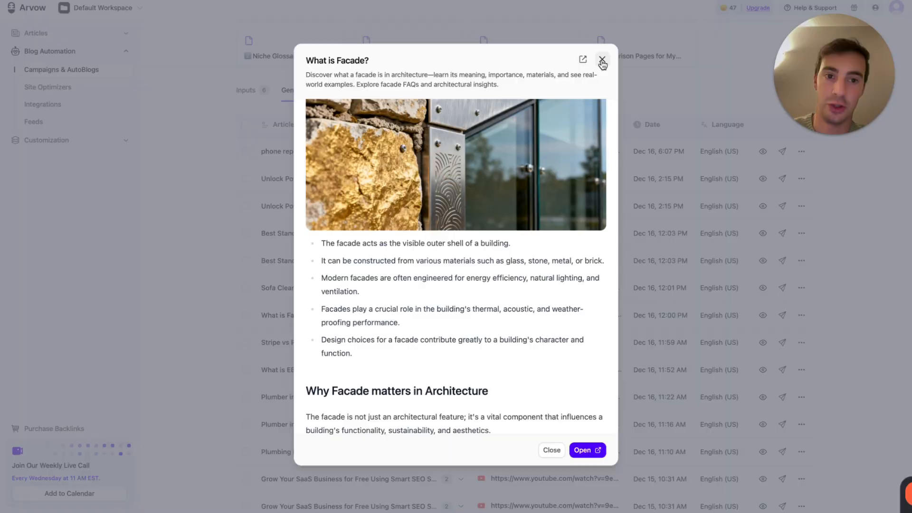
Step: Close the What is Facade? preview and reopen the Default Campaign from Campaigns & AutoBlogs
click(603, 60)
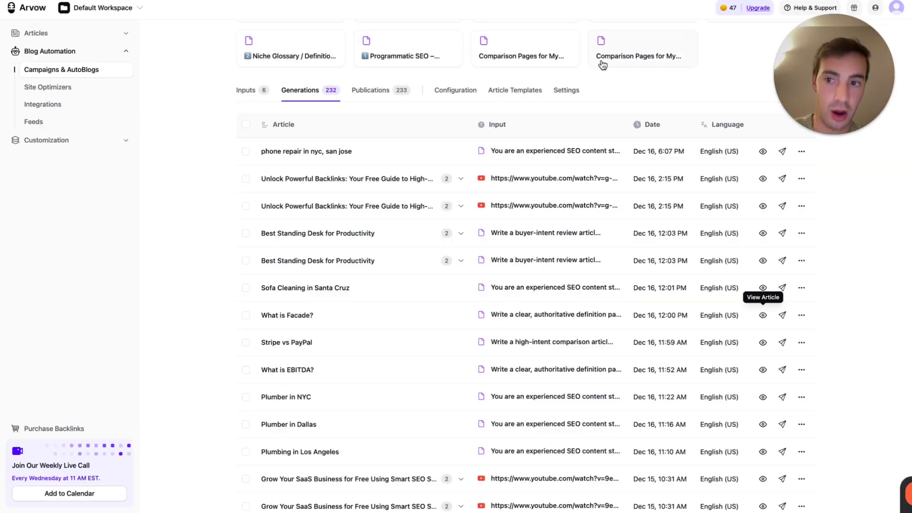
scroll(333, 133, up, 3)
click(286, 108)
click(222, 183)
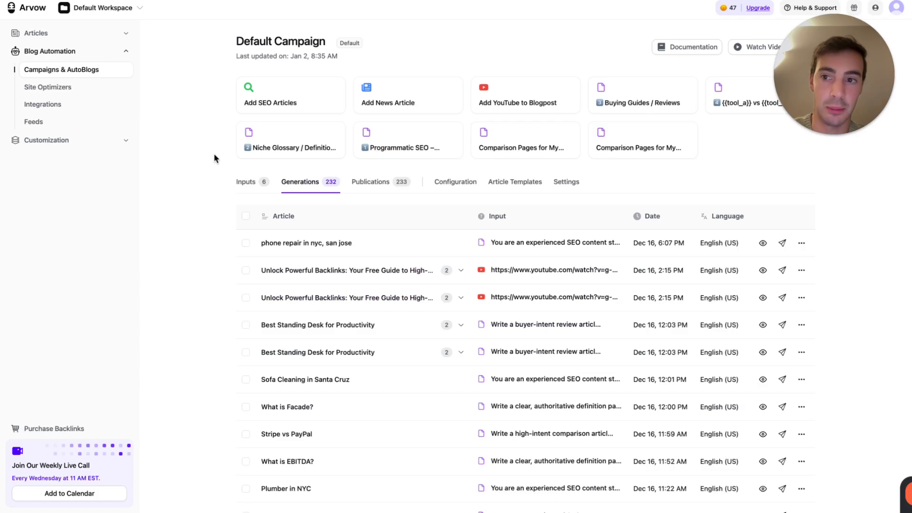
click(61, 67)
click(466, 152)
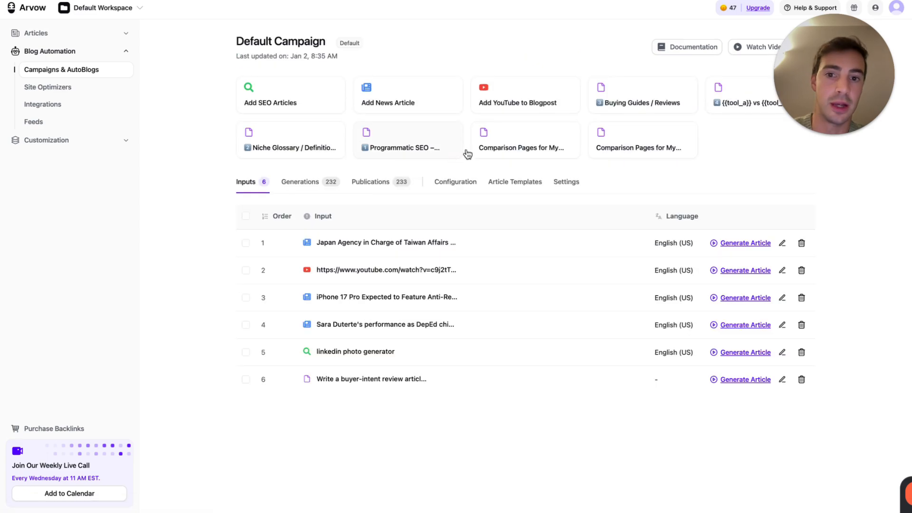
Step: Display the Default Campaign's built-in and custom article templates
click(310, 96)
click(502, 158)
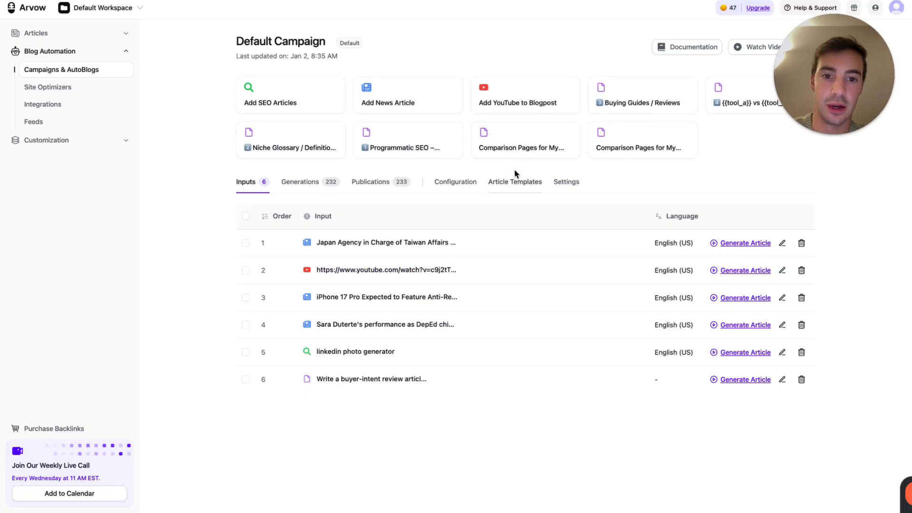
click(516, 182)
drag(810, 94, 21, 305)
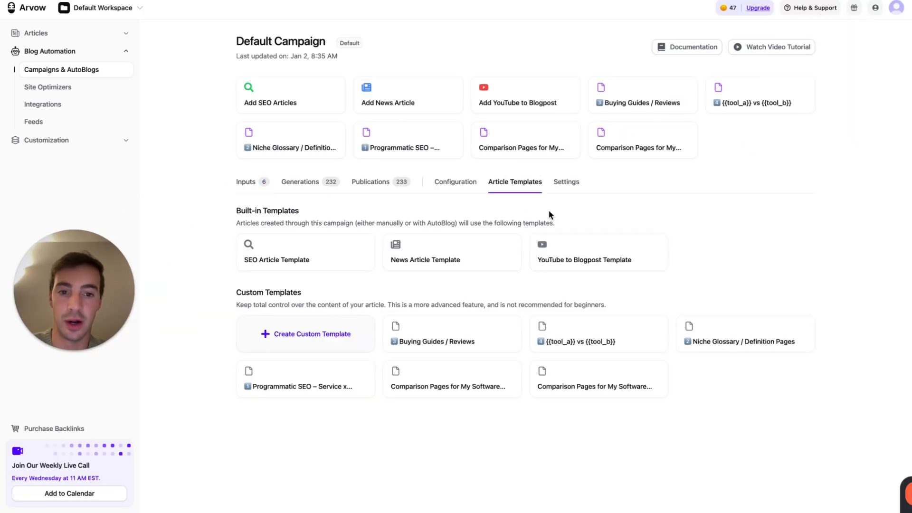
click(418, 139)
click(579, 133)
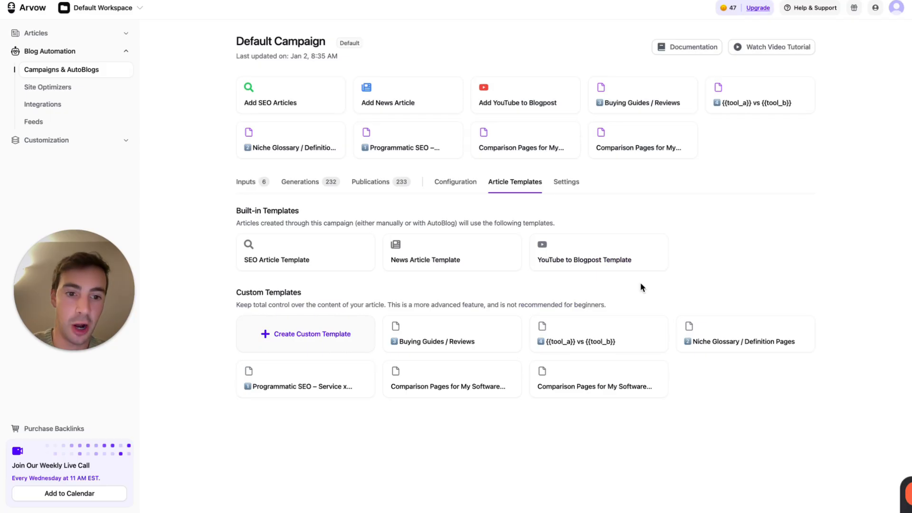
Step: Open the custom template {{tool_a}} vs {{tool_b}} and examine its generation prompt and Markdown outline
click(594, 330)
scroll(477, 228, down, 3)
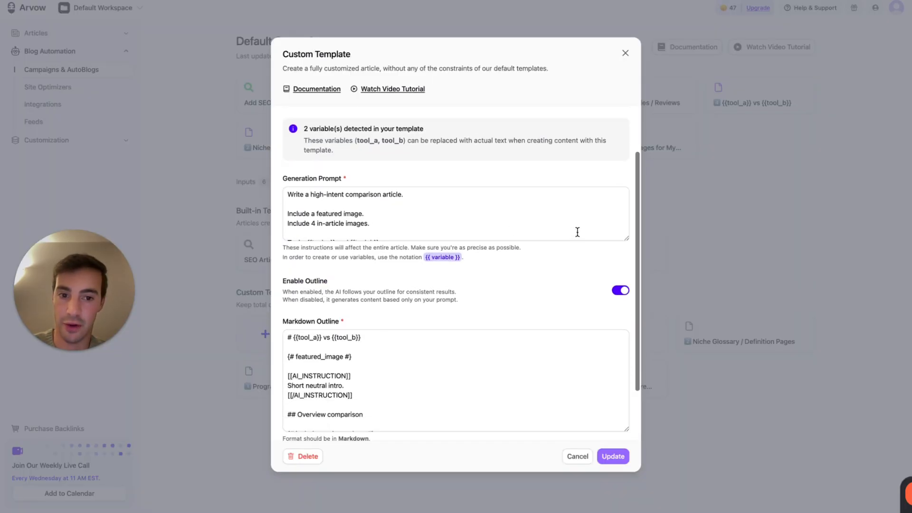
scroll(575, 232, down, 2)
scroll(426, 341, down, 5)
scroll(426, 341, down, 3)
scroll(469, 299, down, 2)
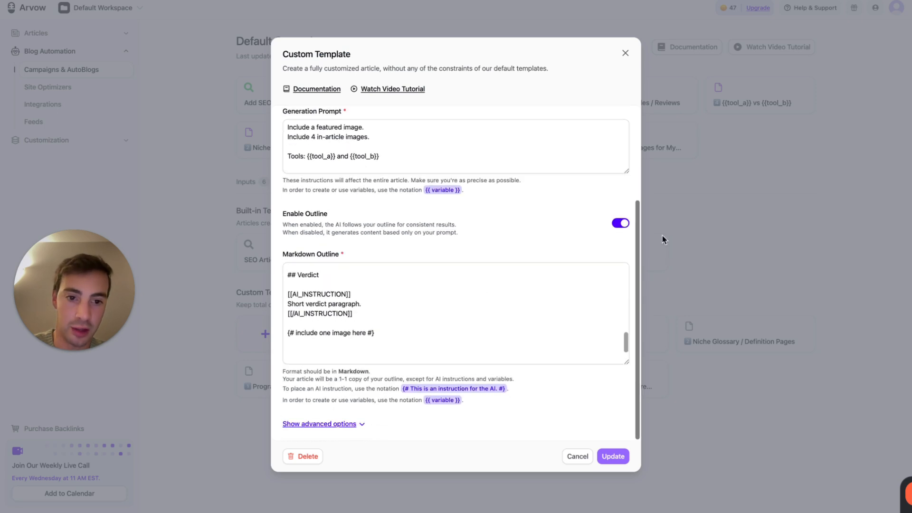
Step: Open a blank custom template, enable its outline, and examine the generation prompt and Markdown outline fields before closing it unsaved
click(690, 230)
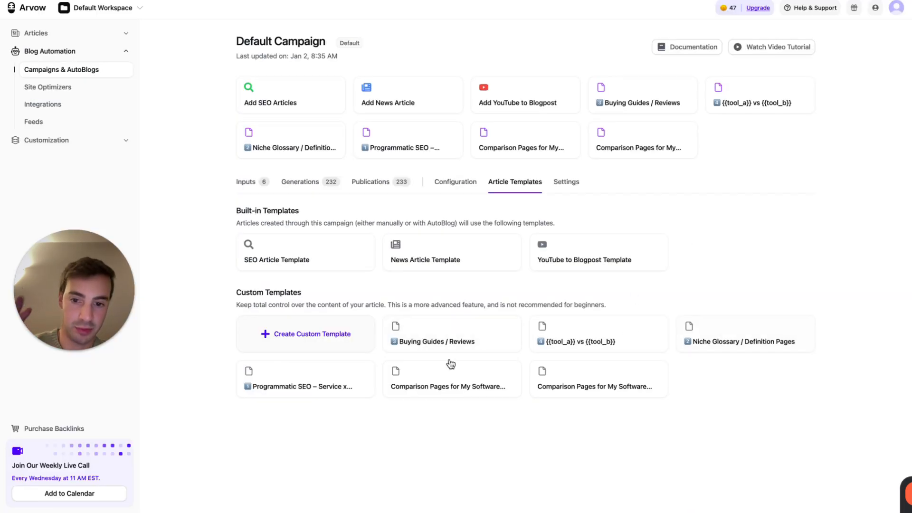
click(316, 343)
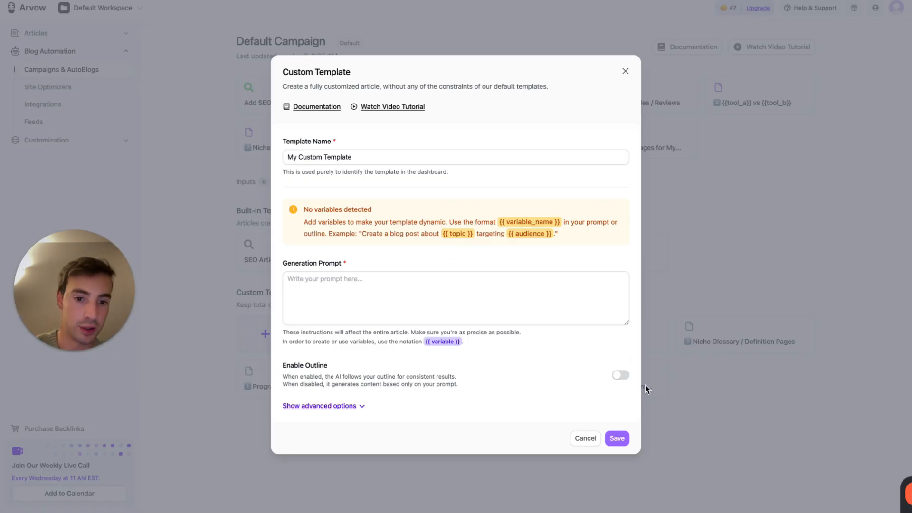
click(625, 378)
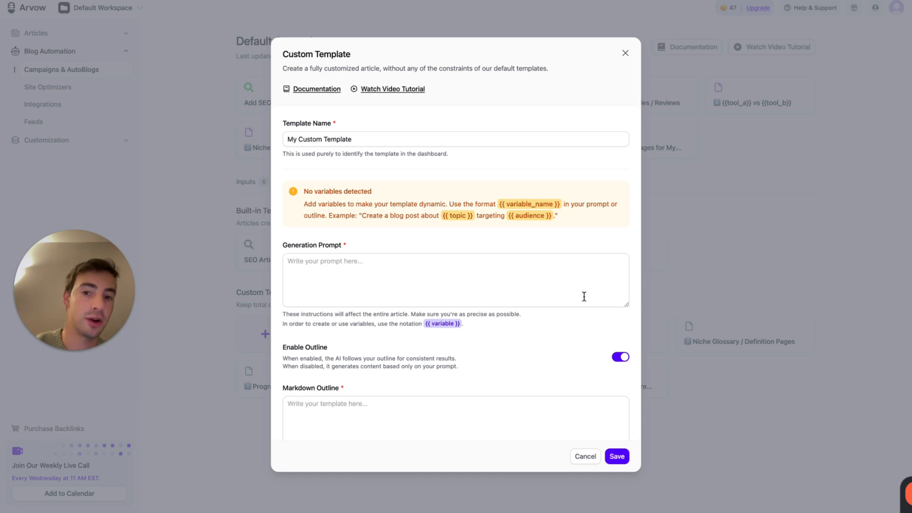
scroll(585, 295, down, 3)
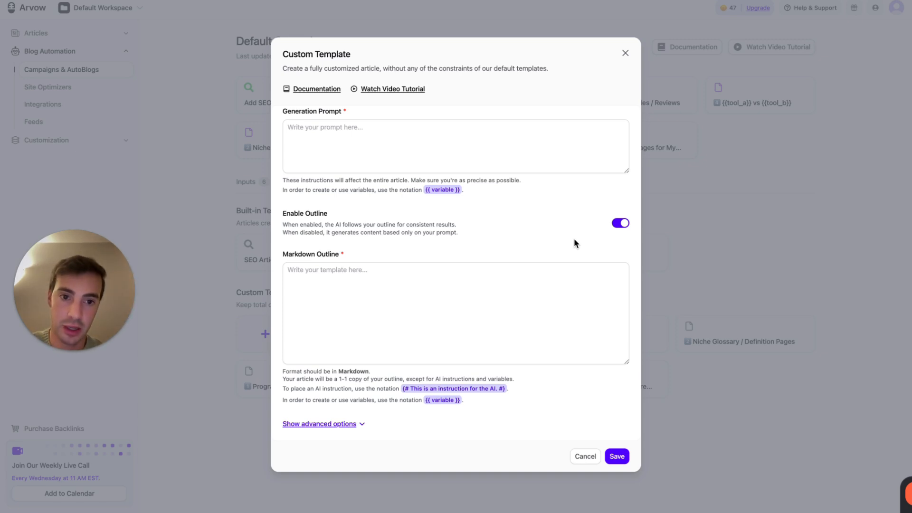
click(625, 53)
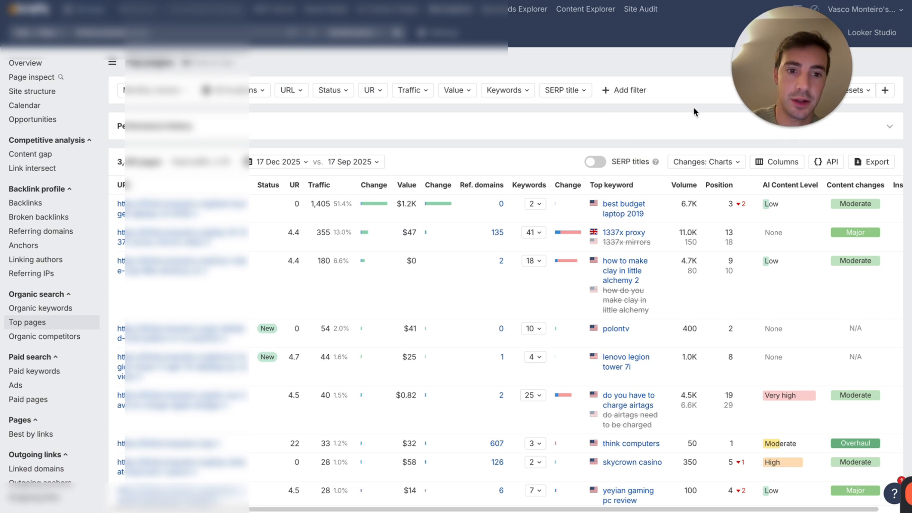
Step: Switch to Ahrefs, look over the site's top pages, and open the site's overview report
scroll(694, 110, down, 1)
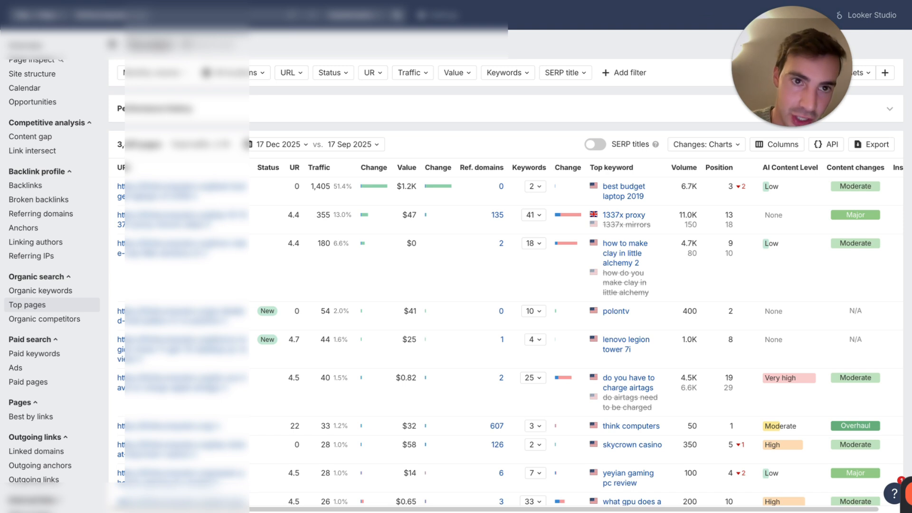
click(35, 45)
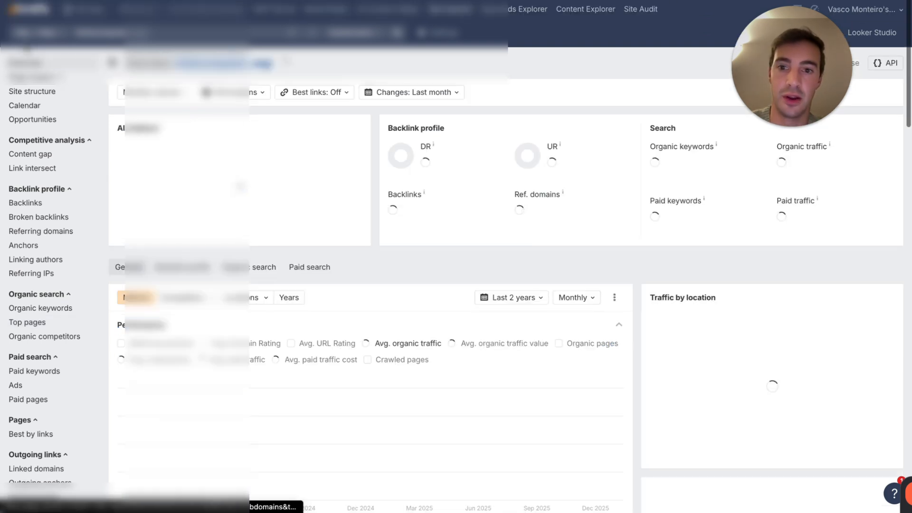
drag(792, 67, 81, 190)
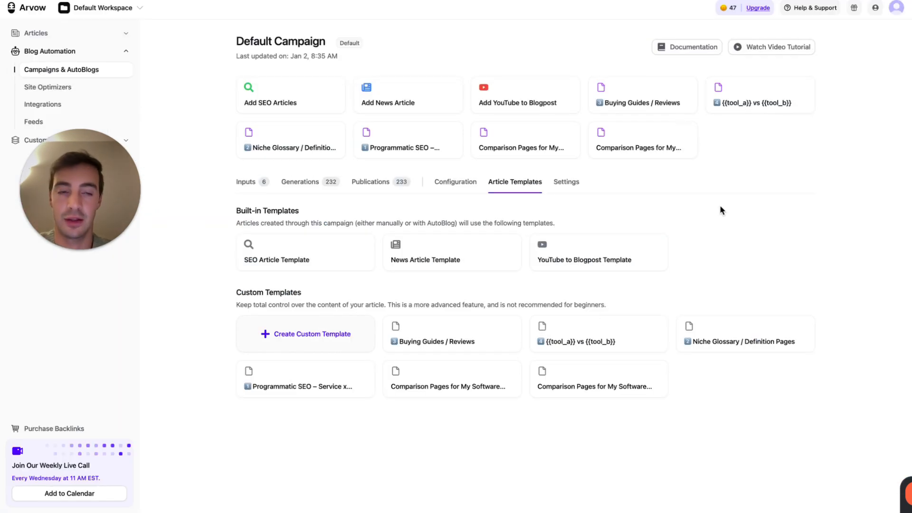
Step: Switch back to Arvow, handwrite red letters across the upper part of the Default Campaign page, and clear the annotation
click(702, 2)
mouse_move(565, 30)
mouse_down()
mouse_move(561, 53)
mouse_move(693, 83)
mouse_up()
drag(699, 44, 700, 105)
mouse_move(677, 51)
mouse_down()
mouse_move(709, 51)
mouse_move(715, 72)
mouse_move(735, 57)
mouse_move(720, 57)
mouse_up()
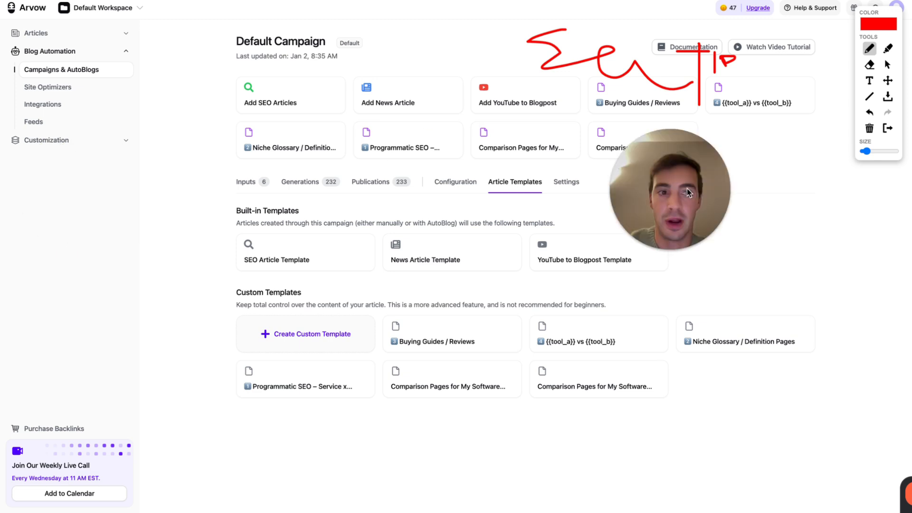
key(Escape)
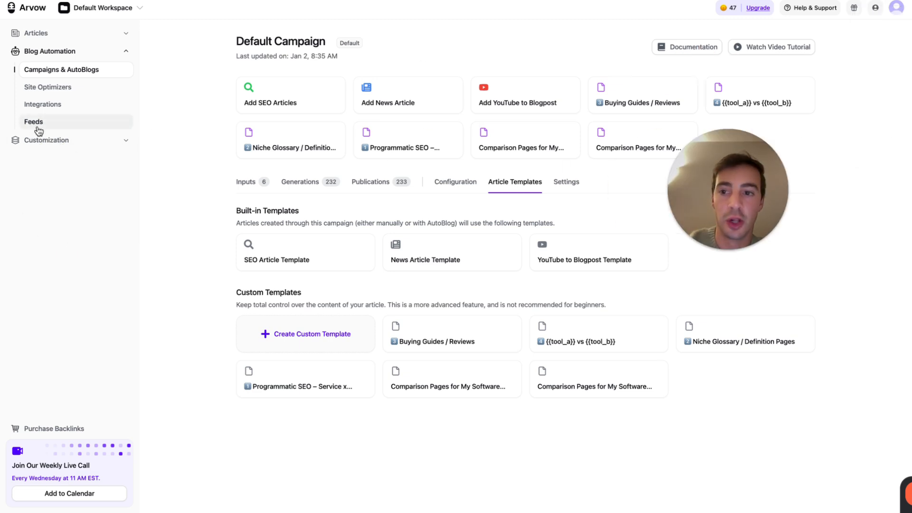
Step: Show the Create Knowledge Base dialog, dismiss it, and open the AI Insider Tips knowledge base to view its assets
click(46, 140)
click(803, 94)
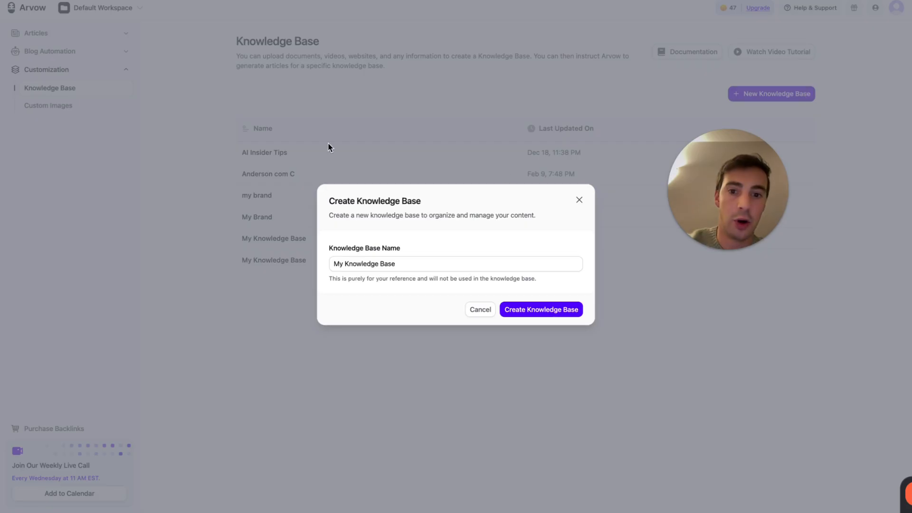
click(313, 150)
click(304, 151)
Step: Annotate the AI Insider Tips assets in red with an arrow to Articles and handwritten source types such as PDF, and exit annotation
click(712, 1)
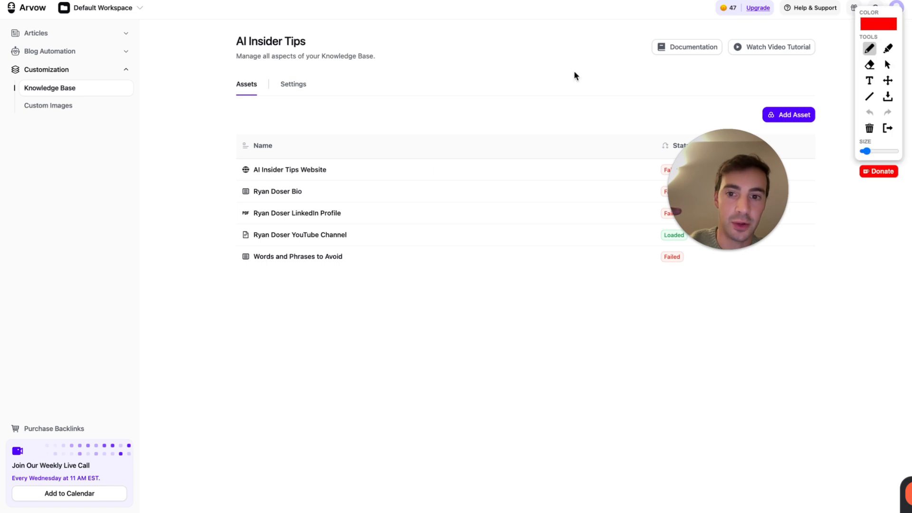
mouse_move(377, 199)
mouse_down()
mouse_move(270, 180)
mouse_move(51, 38)
mouse_up()
drag(331, 124, 432, 125)
drag(410, 125, 409, 190)
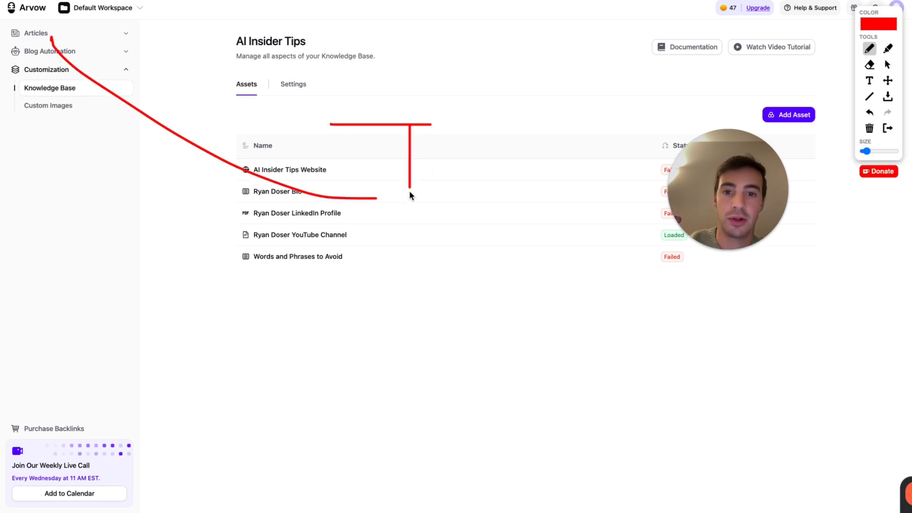
drag(417, 253, 424, 220)
drag(439, 308, 464, 300)
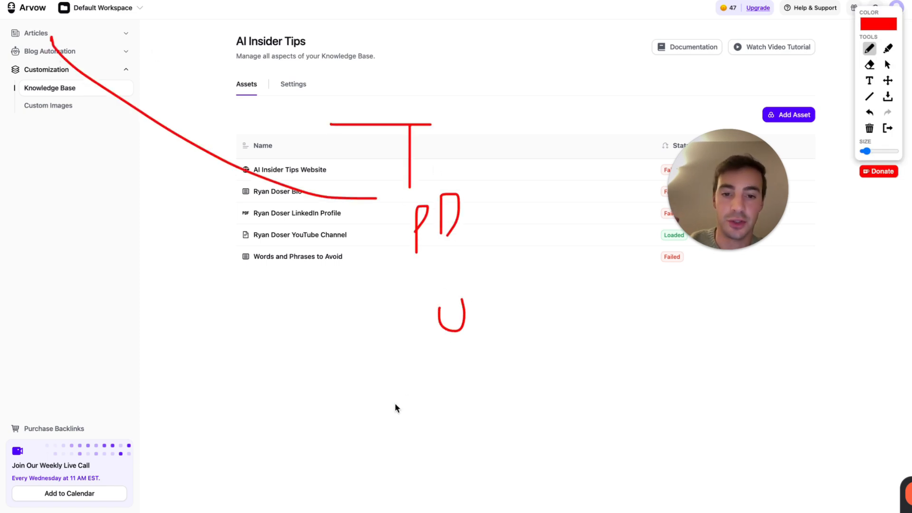
drag(395, 404, 390, 464)
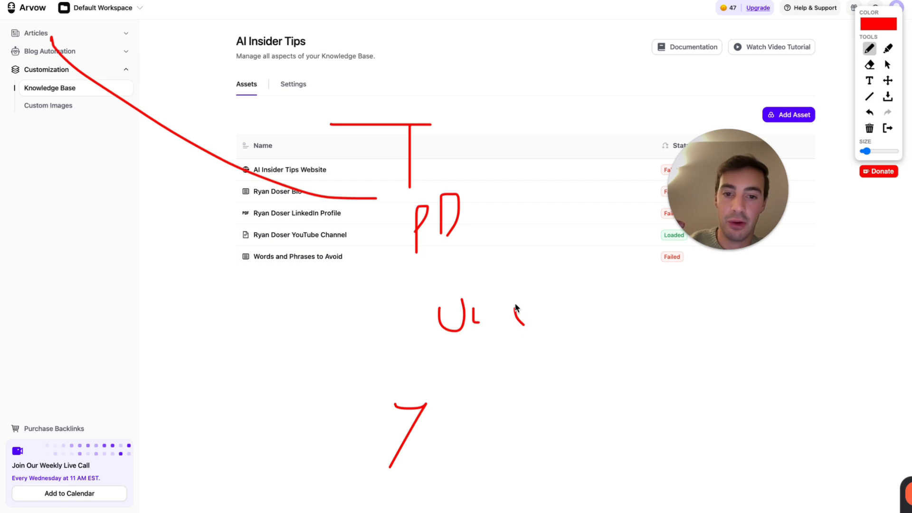
drag(475, 236, 475, 201)
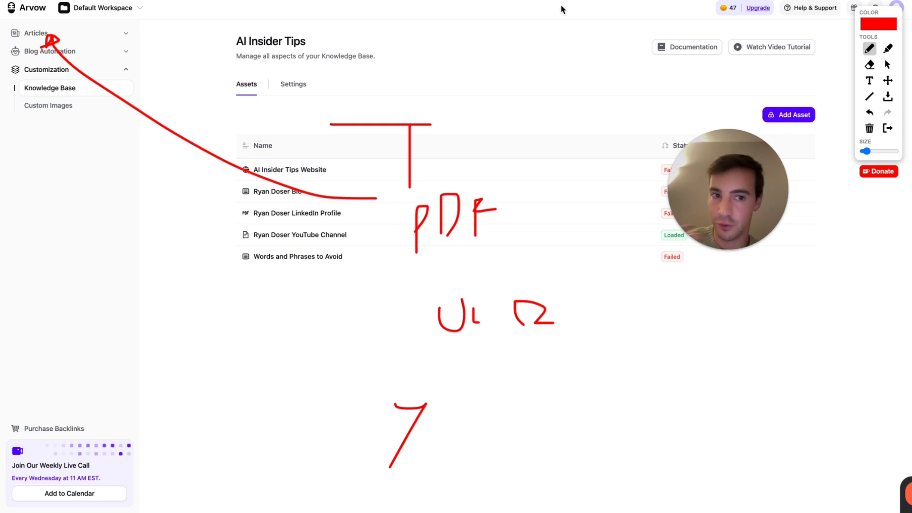
click(884, 128)
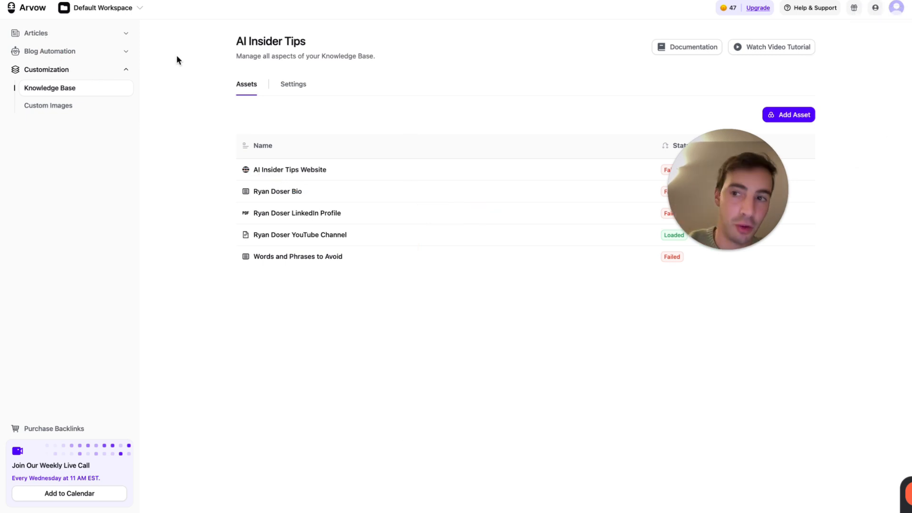
Step: Switch to the site's Ahrefs overview and examine its two-year average organic traffic chart
click(40, 15)
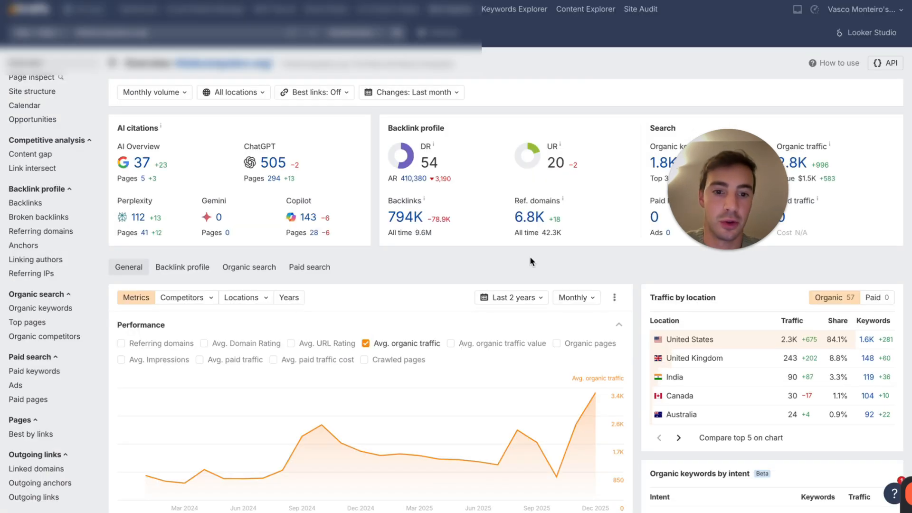
scroll(530, 261, down, 2)
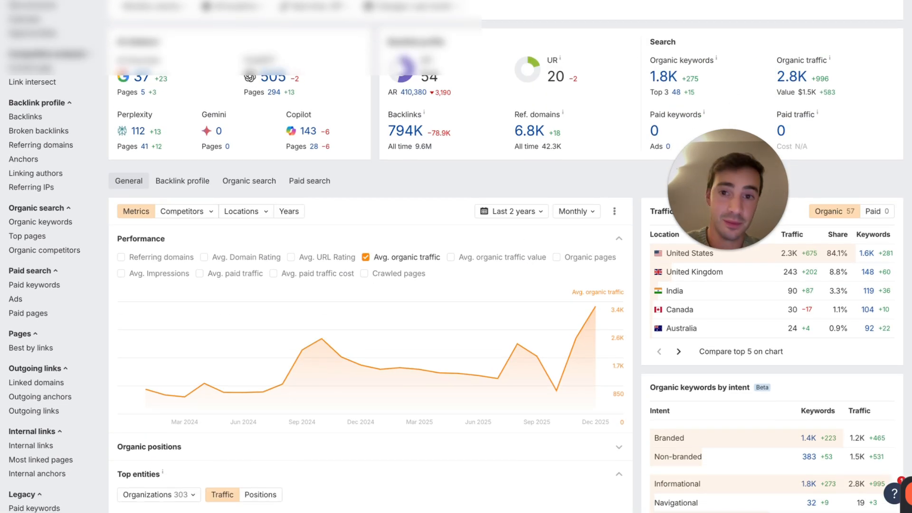